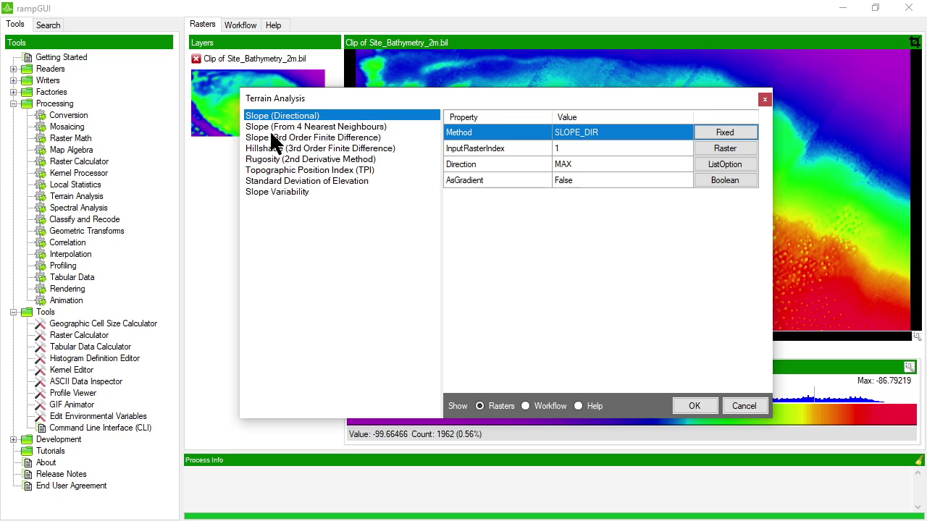
- Look through the parameters of the terrain analysis methods from Hillshade to Slope Variability
left_click(263, 149)
left_click(255, 160)
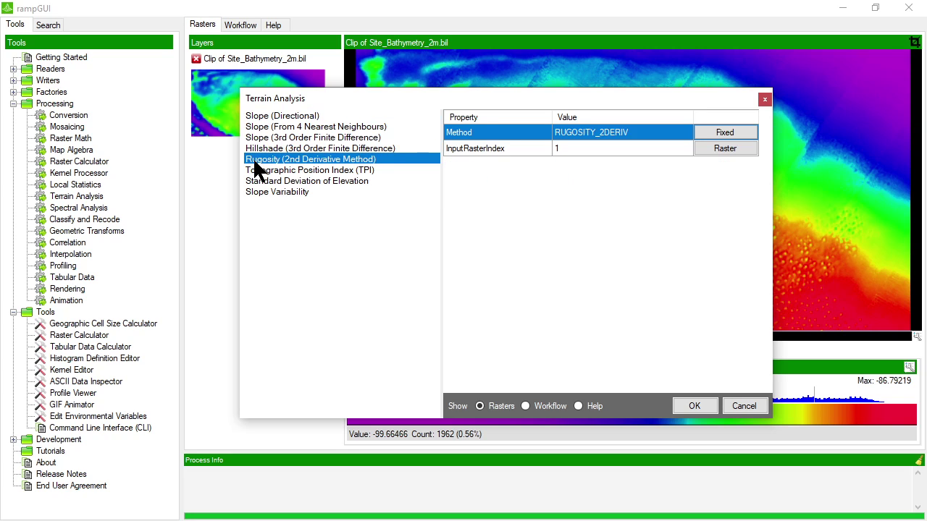
left_click(255, 172)
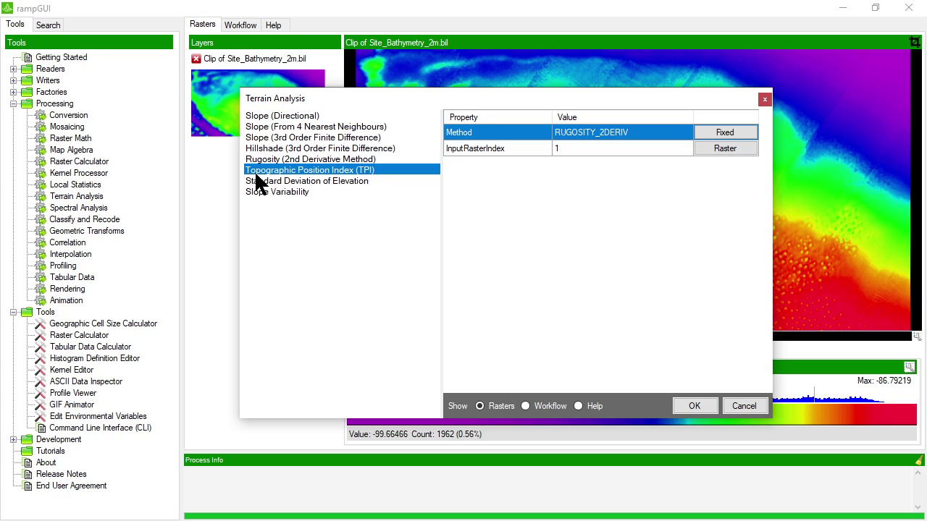
left_click(266, 184)
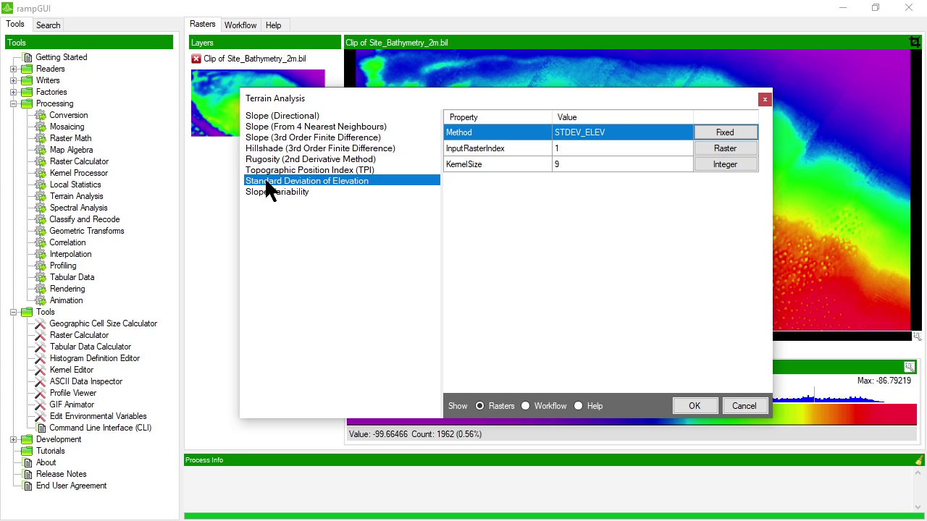
left_click(264, 192)
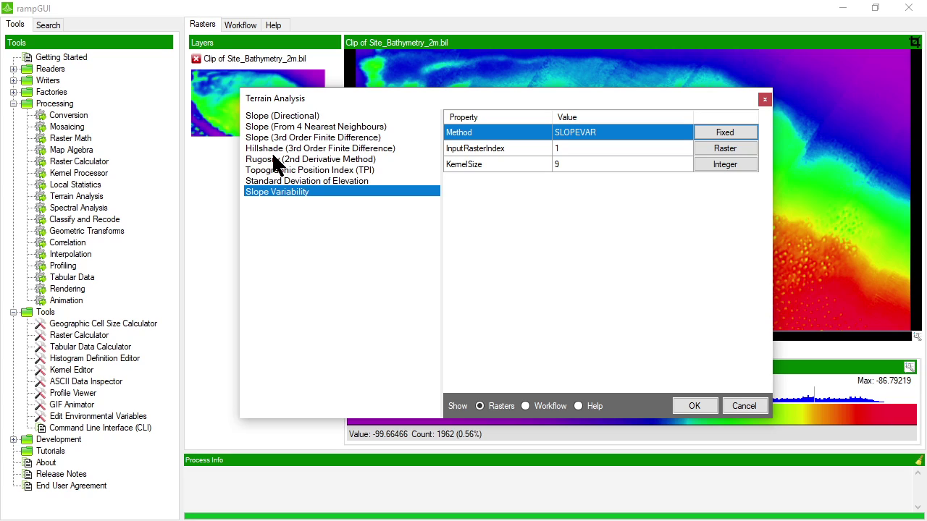
- Select the Slope (Directional) method for the clipped bathymetry raster
left_click(268, 115)
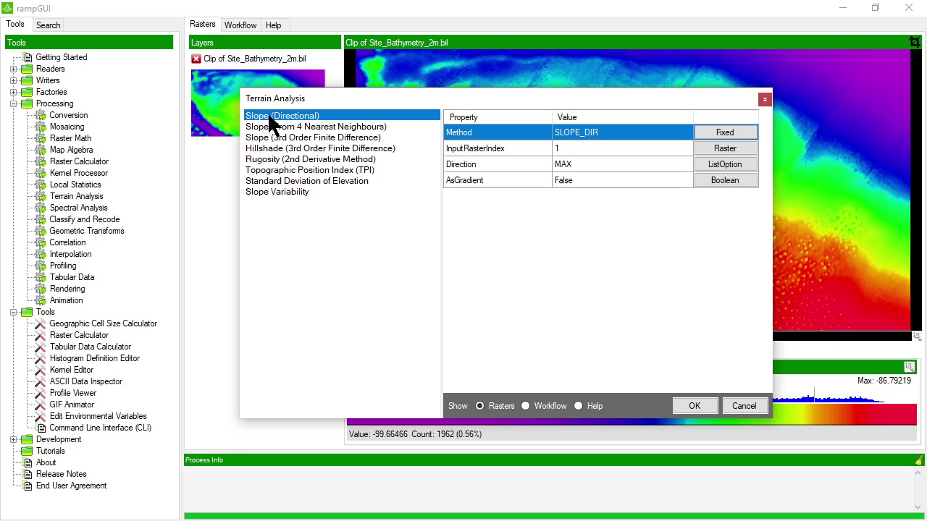
left_click(737, 405)
left_click_drag(423, 100, 306, 332)
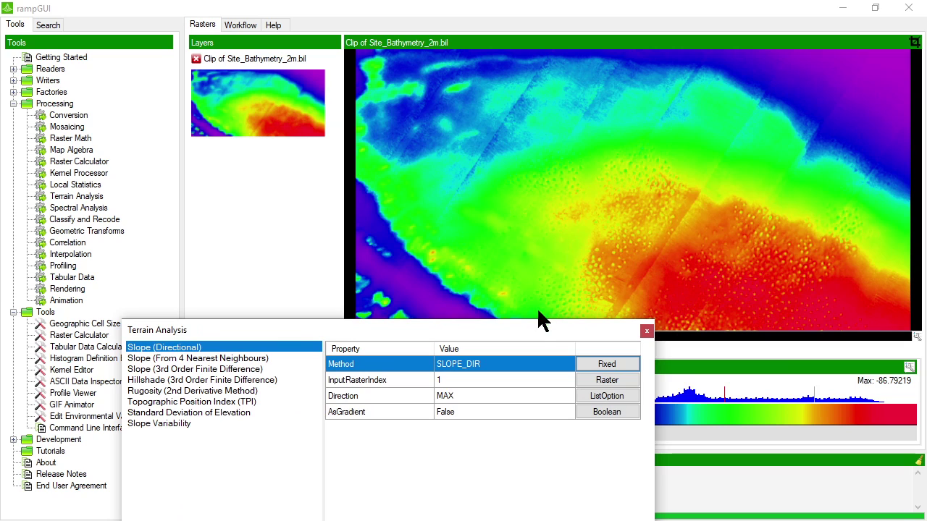
left_click_drag(514, 325, 727, 132)
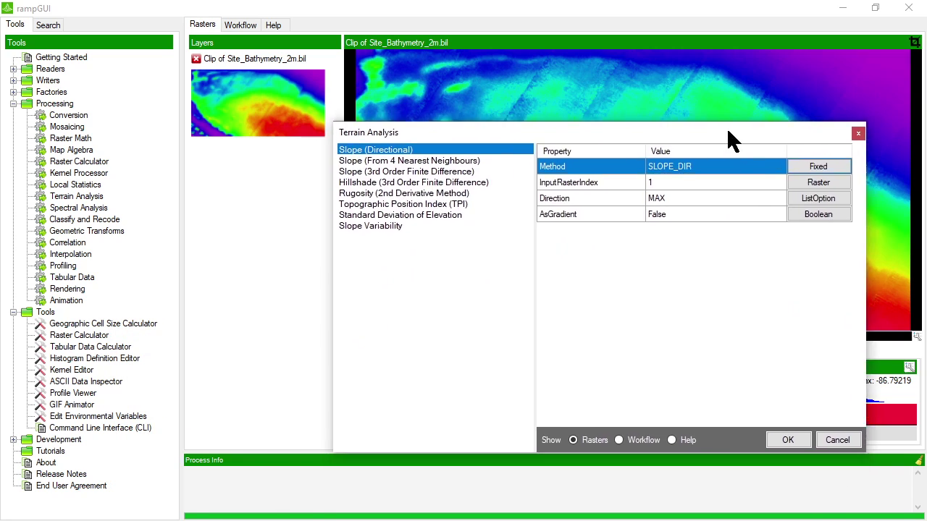
left_click_drag(424, 136, 411, 121)
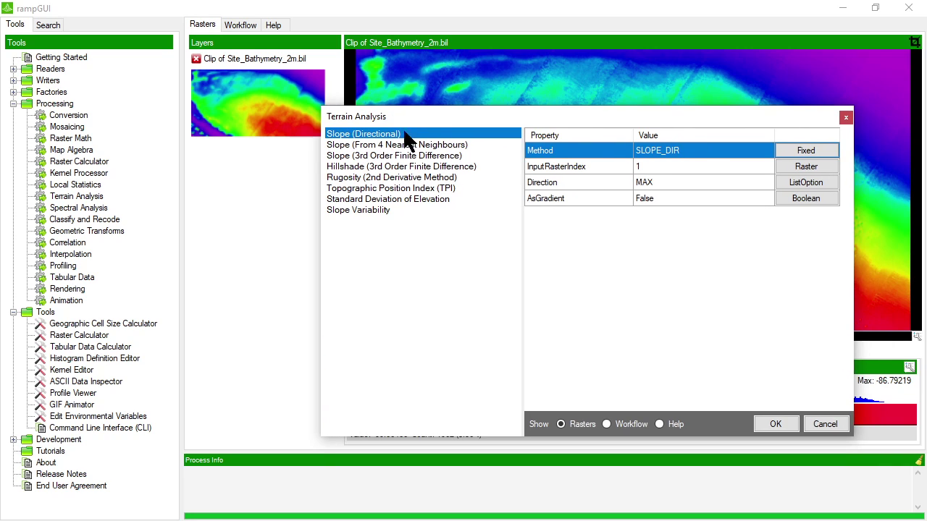
- Review the direction options for the directional slope and set Direction to MAX (Maximum)
left_click(665, 166)
left_click(674, 181)
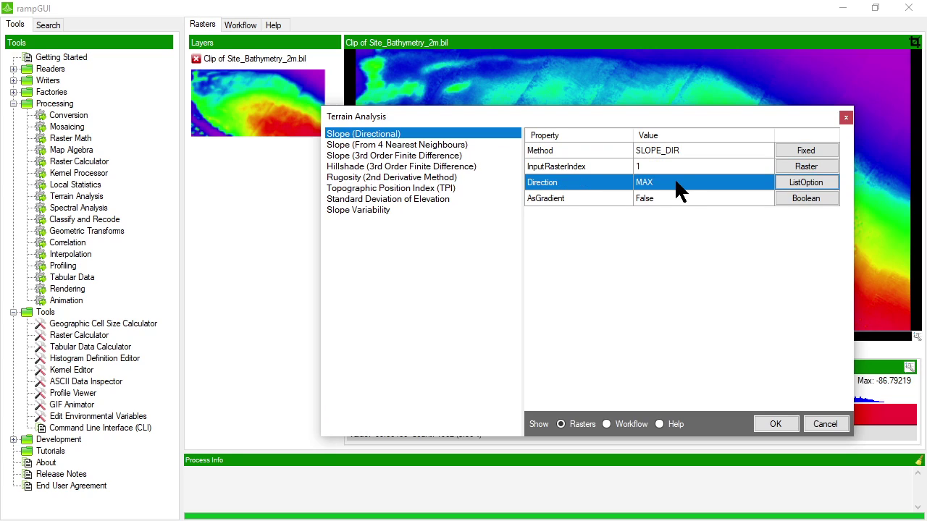
left_click(597, 169)
left_click(685, 182)
left_click(797, 182)
left_click_drag(666, 221, 356, 146)
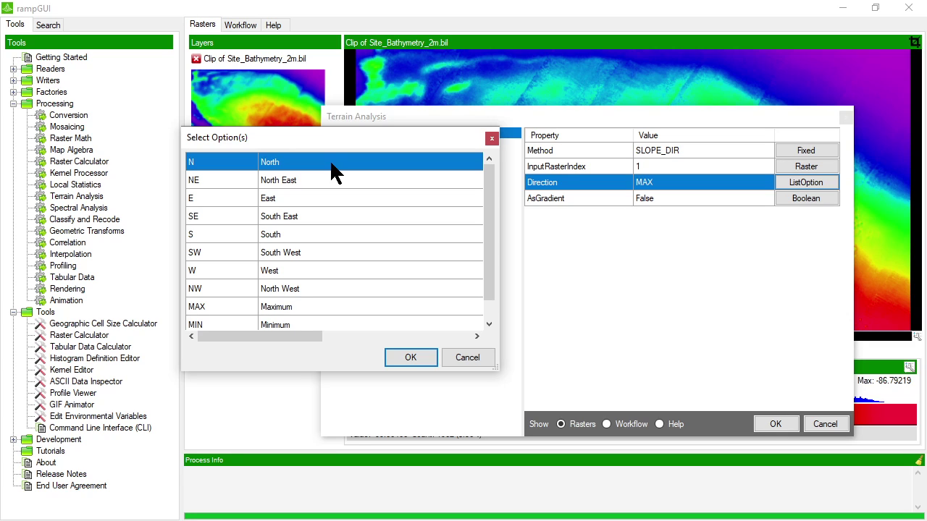
scroll(327, 192, "down", 1)
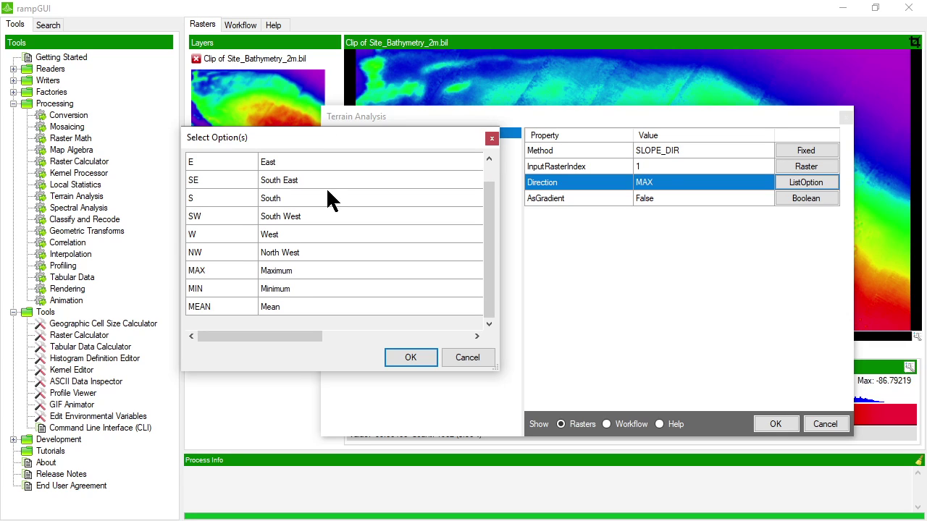
left_click(320, 272)
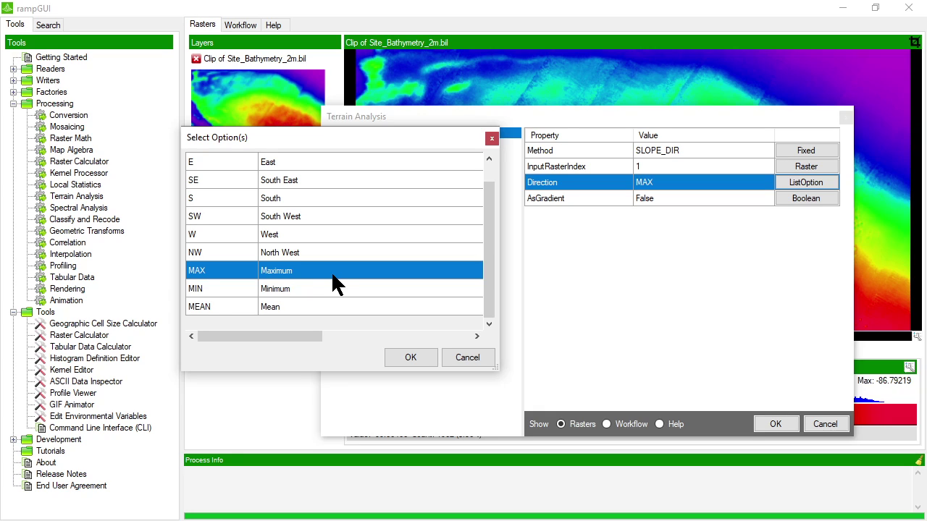
left_click(321, 287)
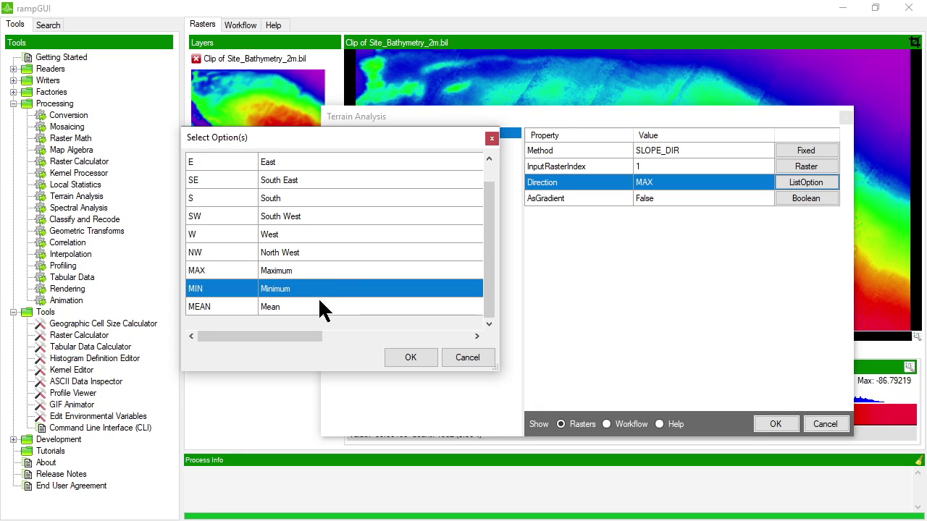
left_click(321, 310)
left_click(320, 293)
left_click(319, 310)
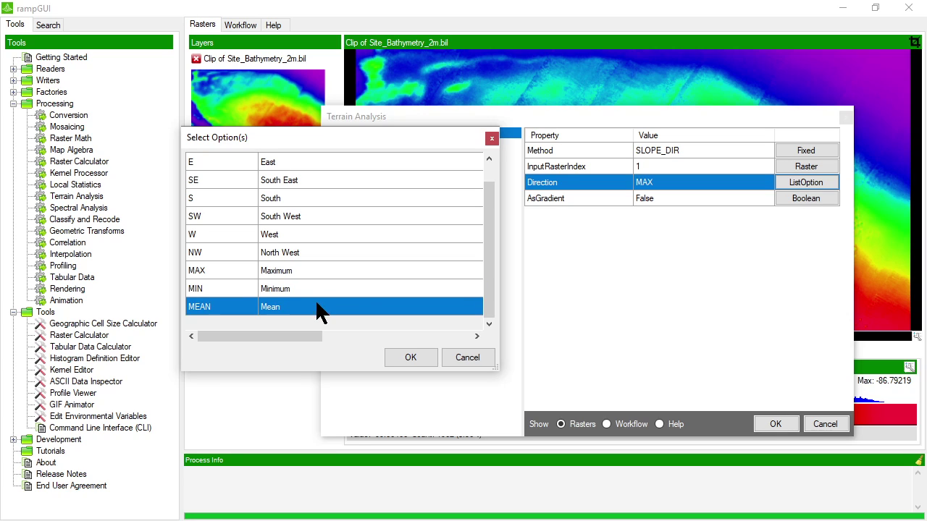
left_click(319, 292)
left_click(315, 274)
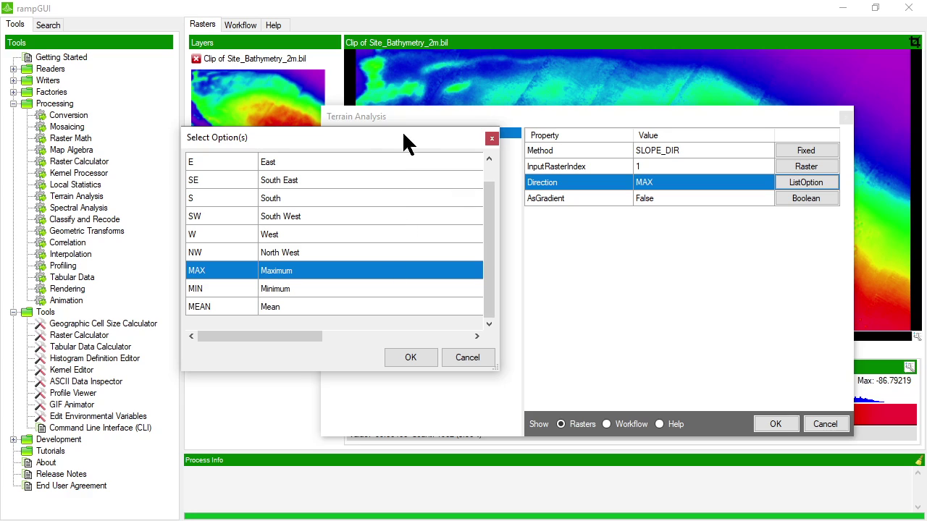
left_click(422, 356)
- Run the directional slope with AsGradient set to False and render the resulting MAX Slope raster
left_click_drag(529, 114, 423, 113)
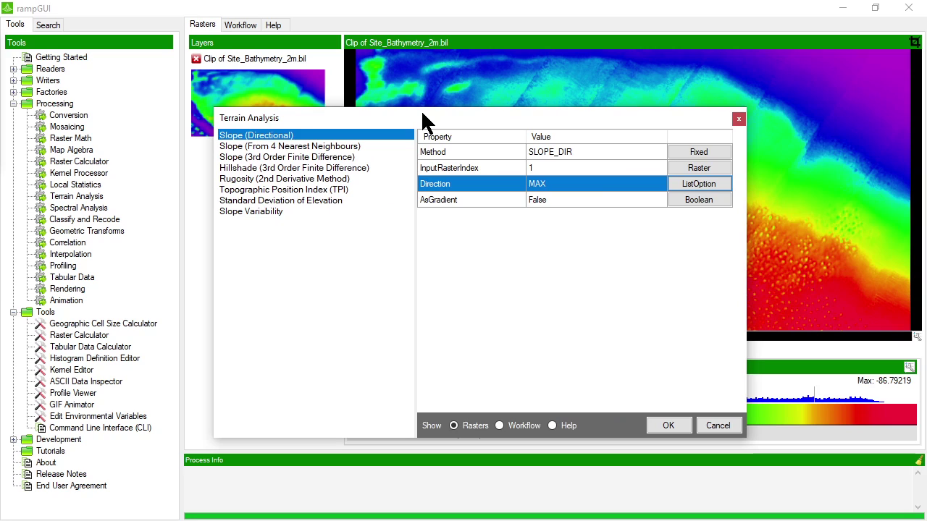
left_click(598, 202)
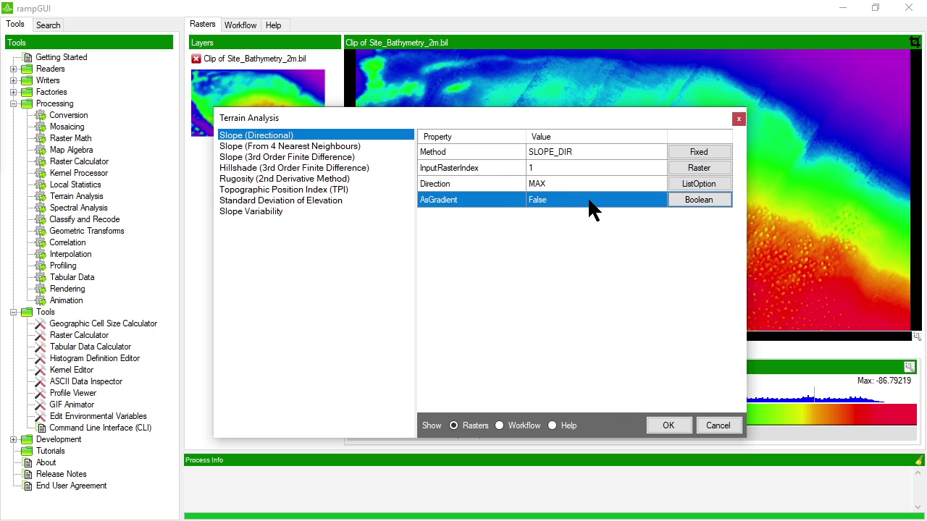
left_click(667, 425)
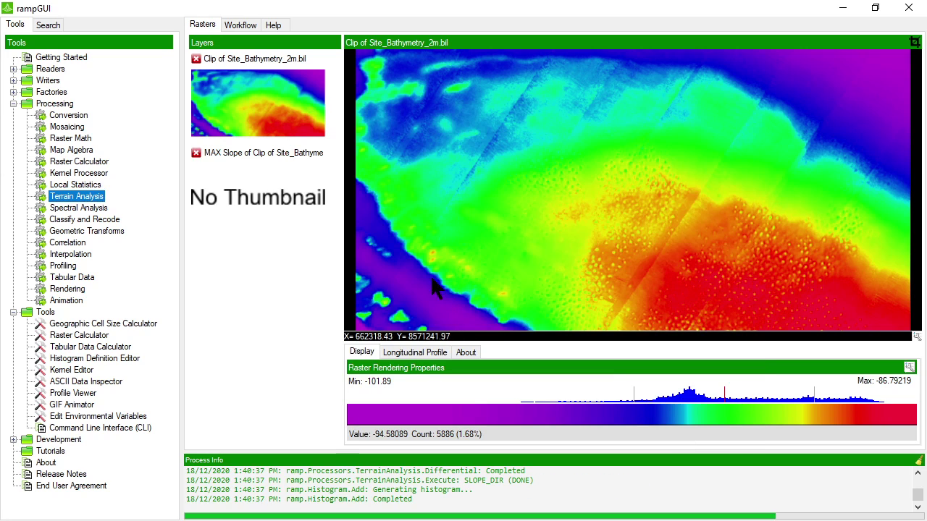
right_click(251, 187)
left_click(268, 196)
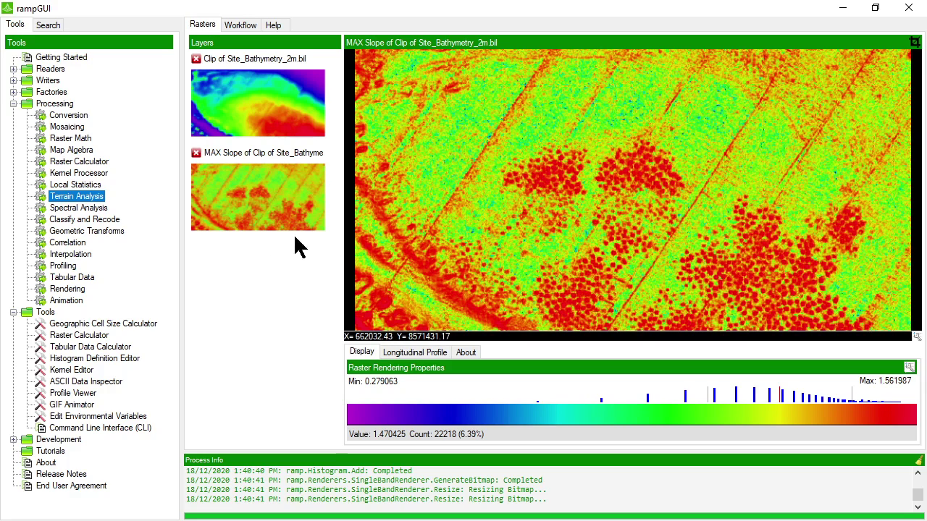
- Start another terrain analysis, compare the 4 Nearest Neighbours and 3rd Order slope methods, and select Slope (3rd Order Finite Difference)
double_click(77, 195)
left_click(246, 132)
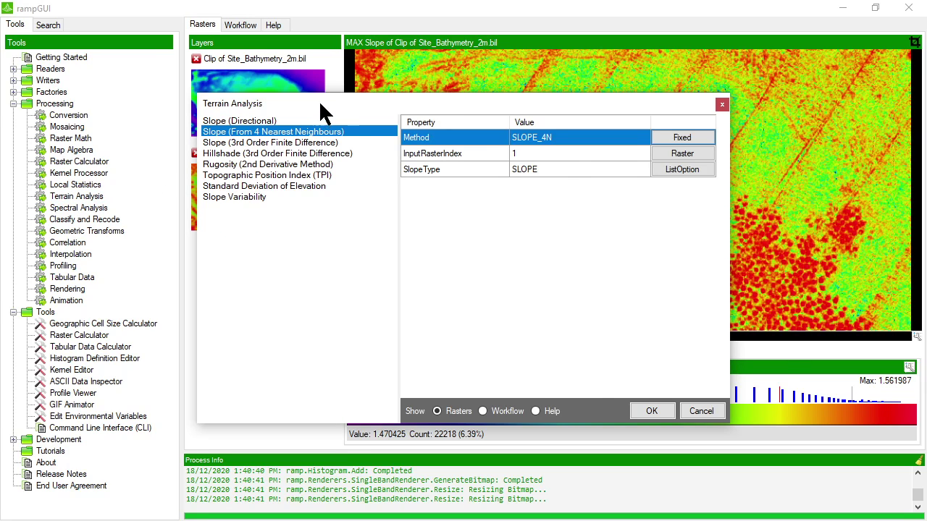
left_click_drag(320, 103, 348, 121)
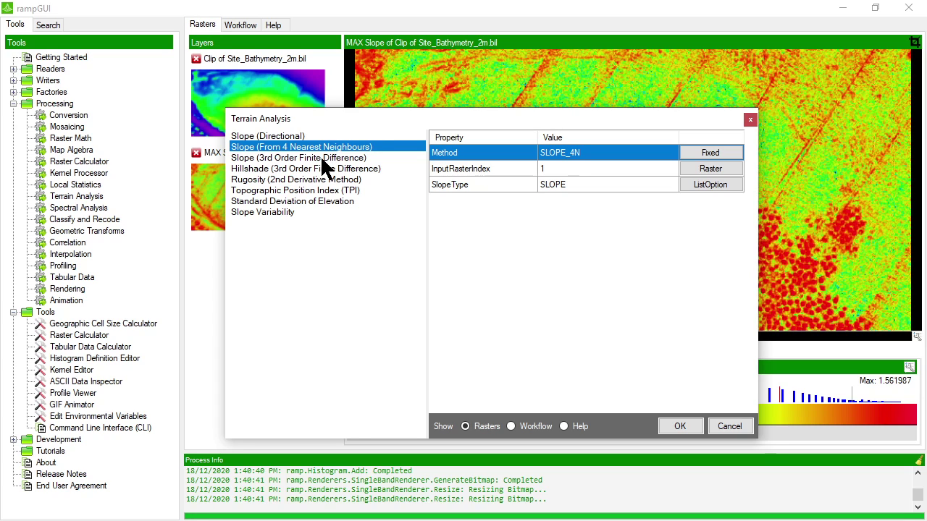
left_click(289, 157)
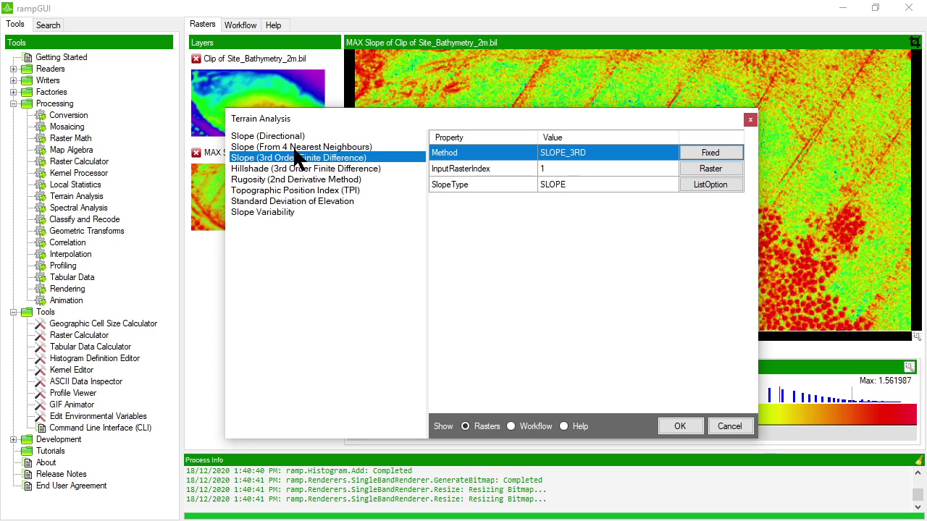
left_click(292, 147)
left_click(294, 157)
left_click(292, 150)
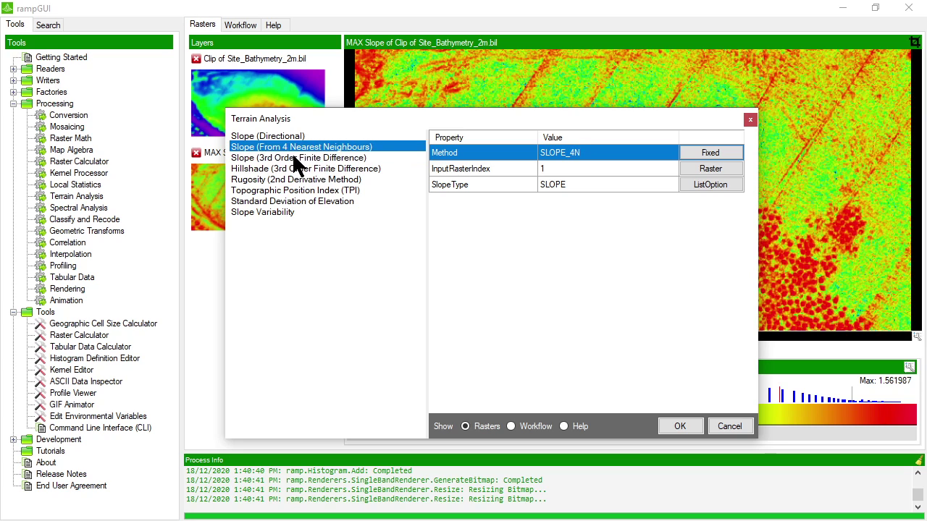
left_click(296, 157)
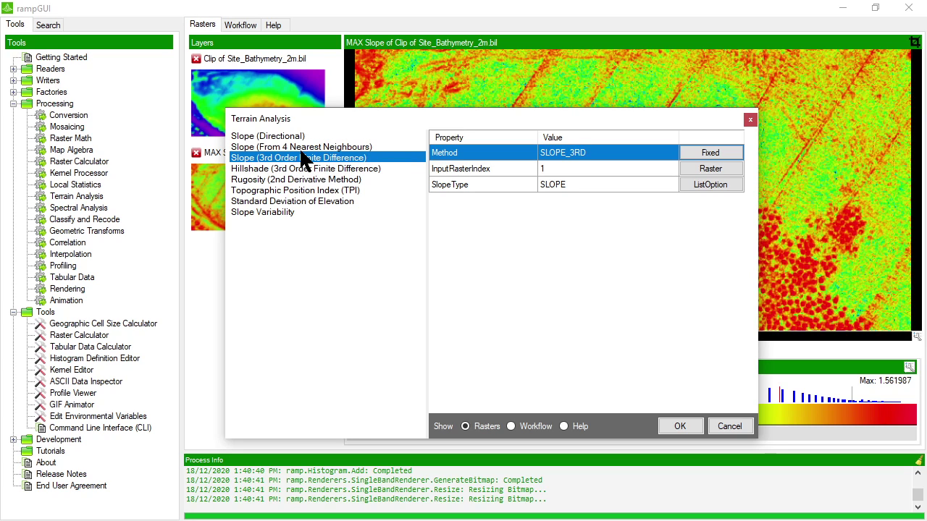
left_click_drag(362, 117, 383, 116)
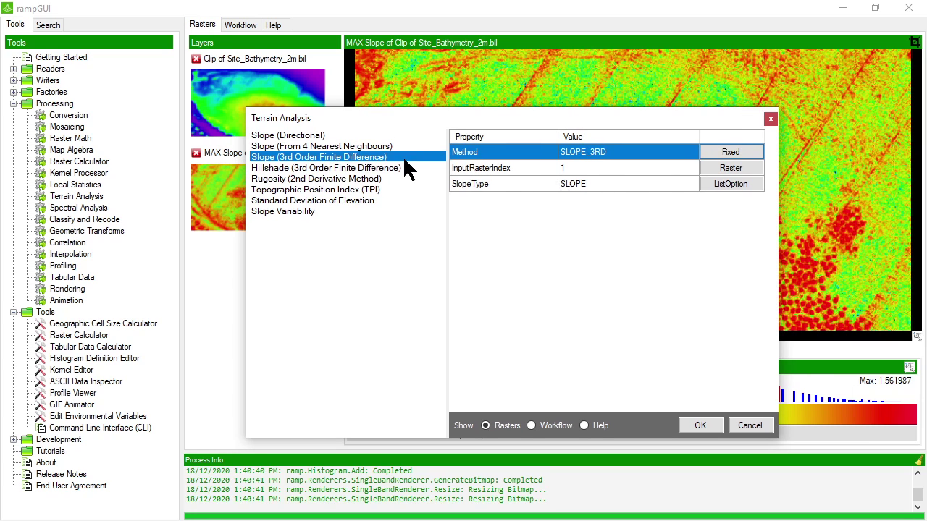
left_click_drag(359, 118, 331, 118)
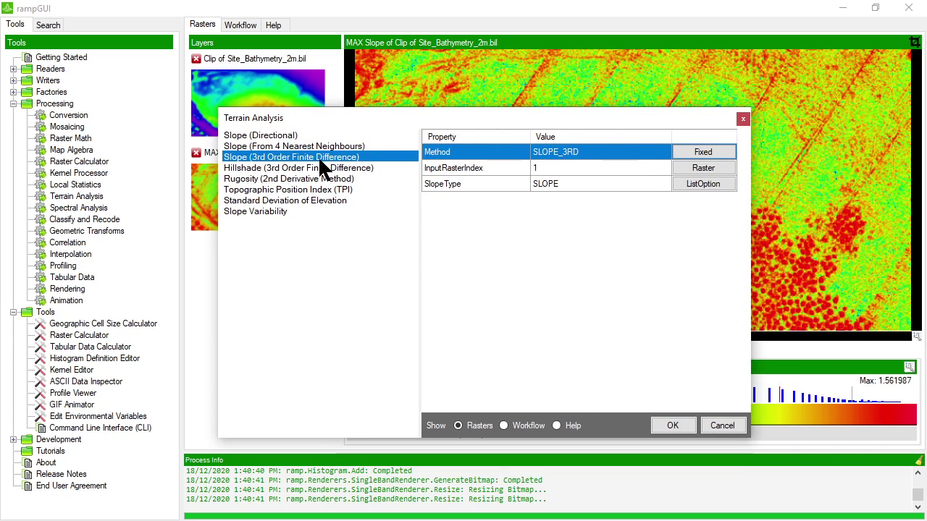
- Review the Gradient and Aspect alternatives and set the 3rd order method's SlopeType to SLOPE
left_click(695, 183)
left_click(696, 184)
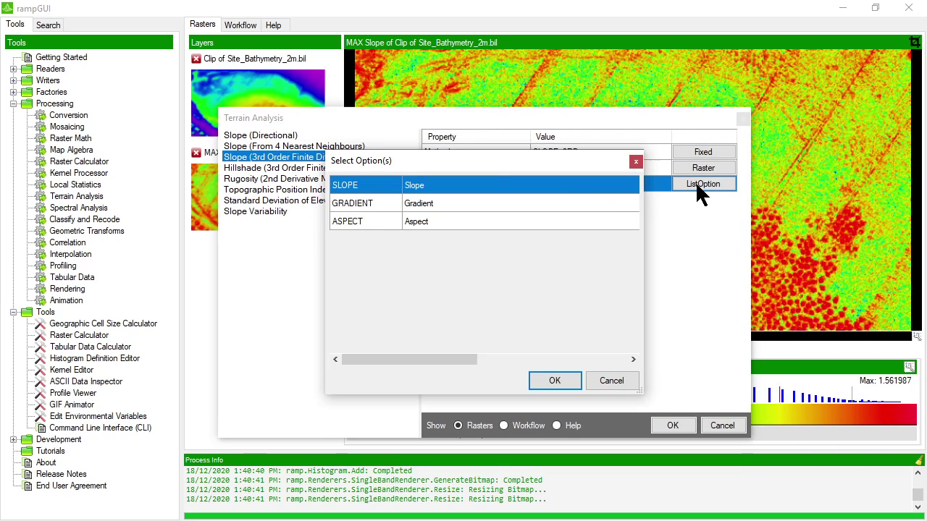
left_click_drag(474, 158, 447, 174)
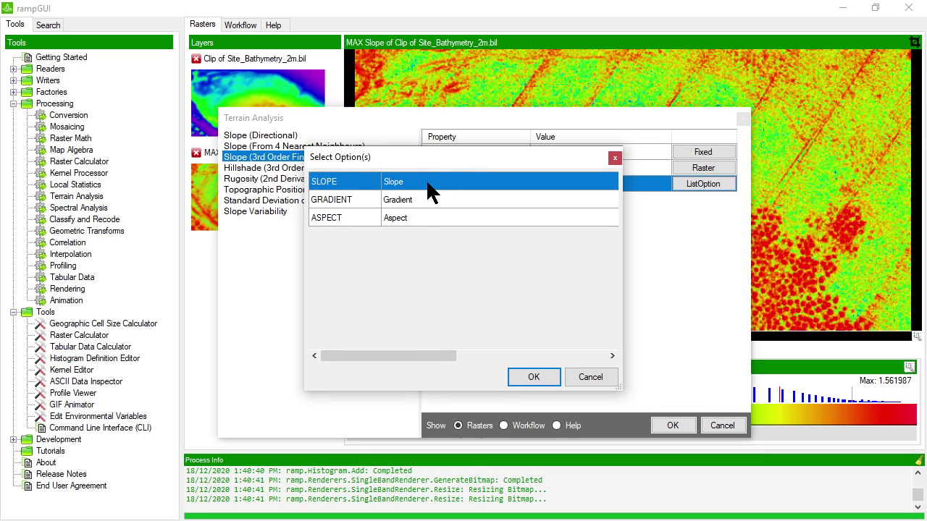
left_click(428, 200)
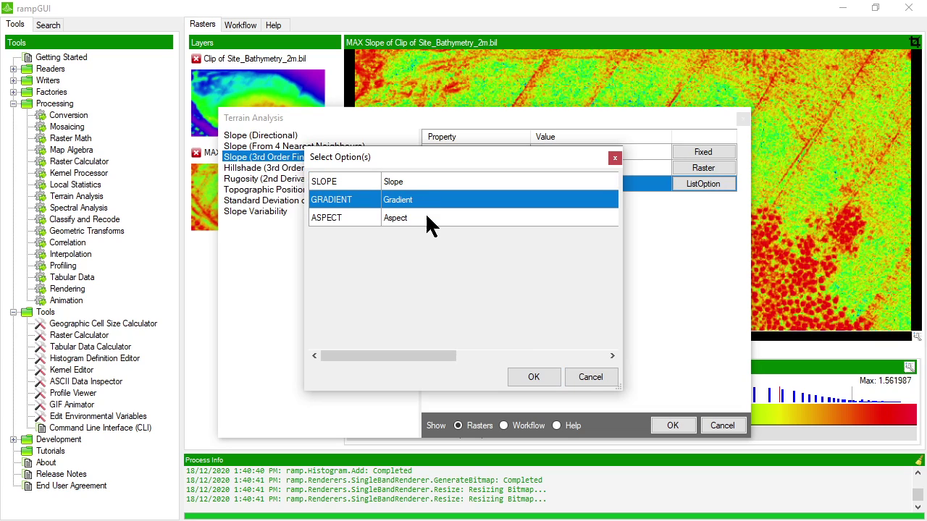
left_click(428, 218)
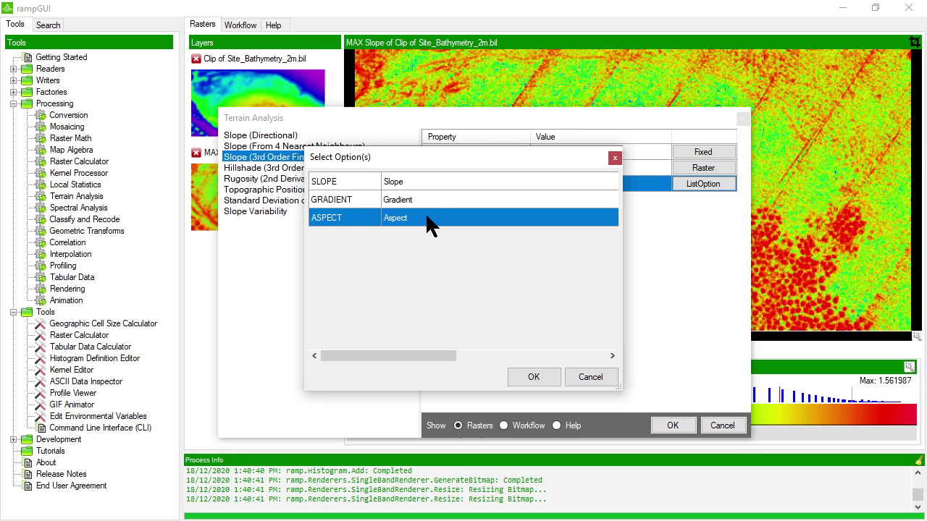
left_click(427, 197)
left_click(427, 180)
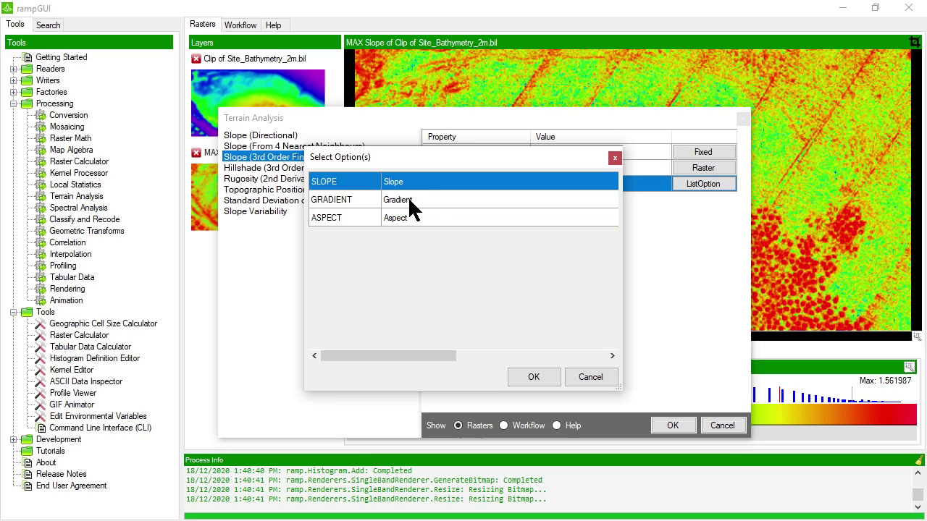
left_click(411, 200)
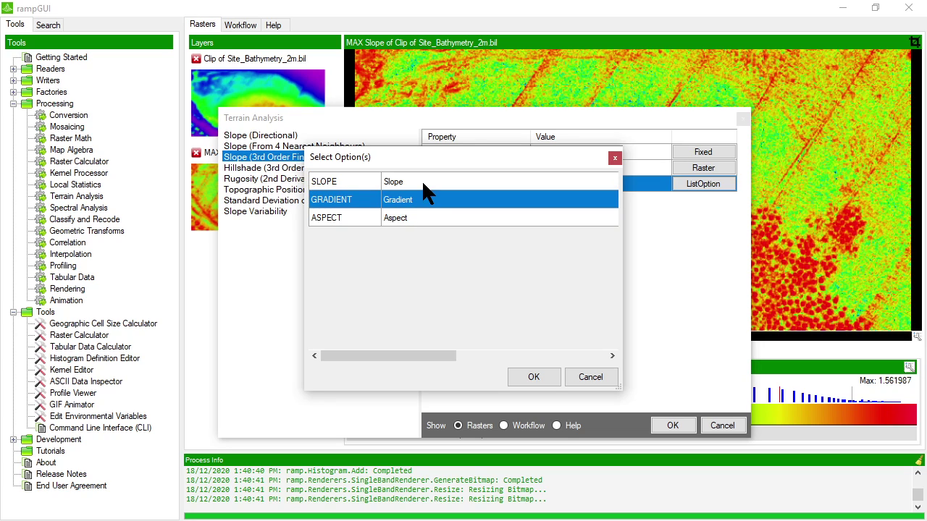
left_click(426, 182)
left_click(540, 377)
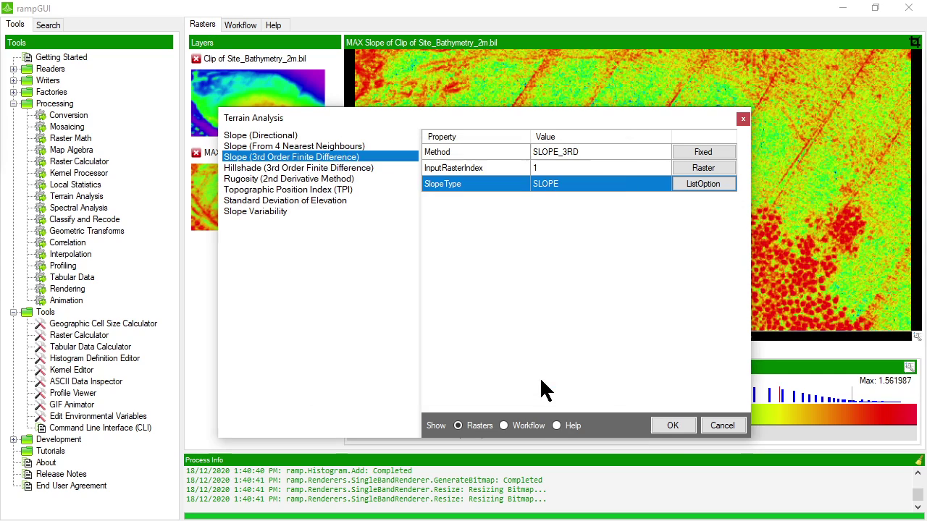
- Run the 3rd order finite difference slope and render the resulting slope raster
left_click(673, 426)
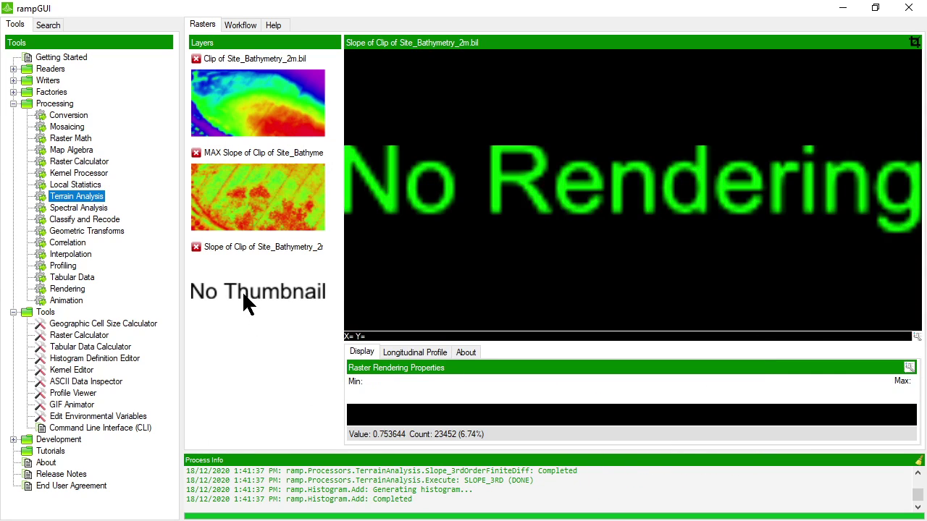
right_click(244, 297)
left_click(266, 302)
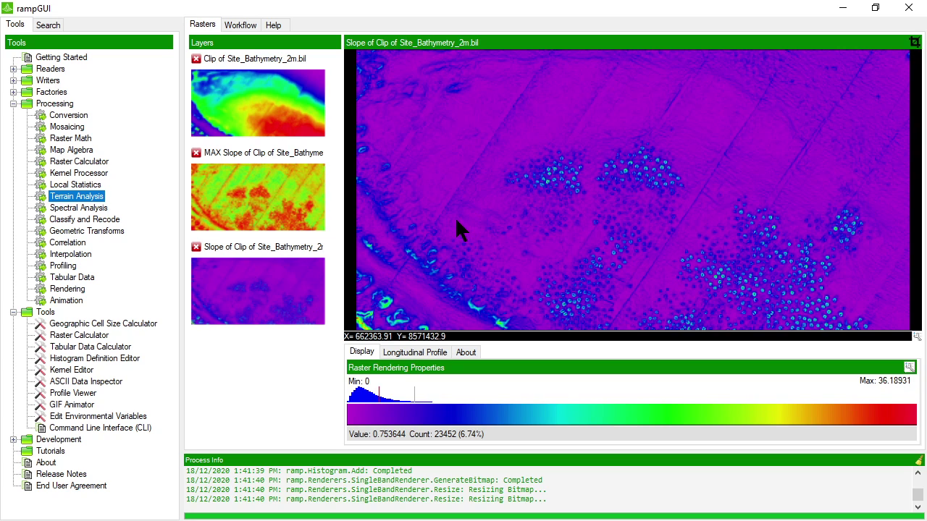
- Set up a new Slope (3rd Order Finite Difference) terrain analysis with its SlopeType set to ASPECT
double_click(81, 196)
left_click(327, 144)
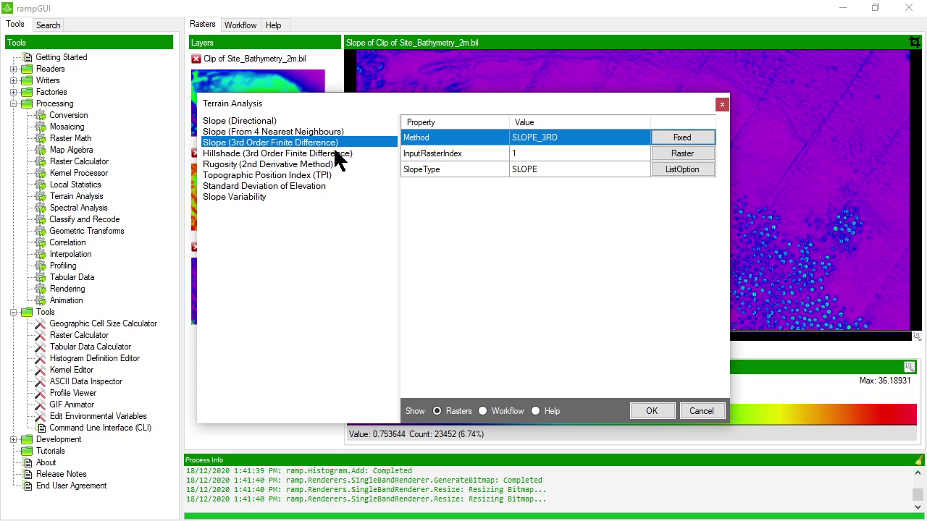
left_click(548, 173)
left_click(679, 169)
left_click(424, 207)
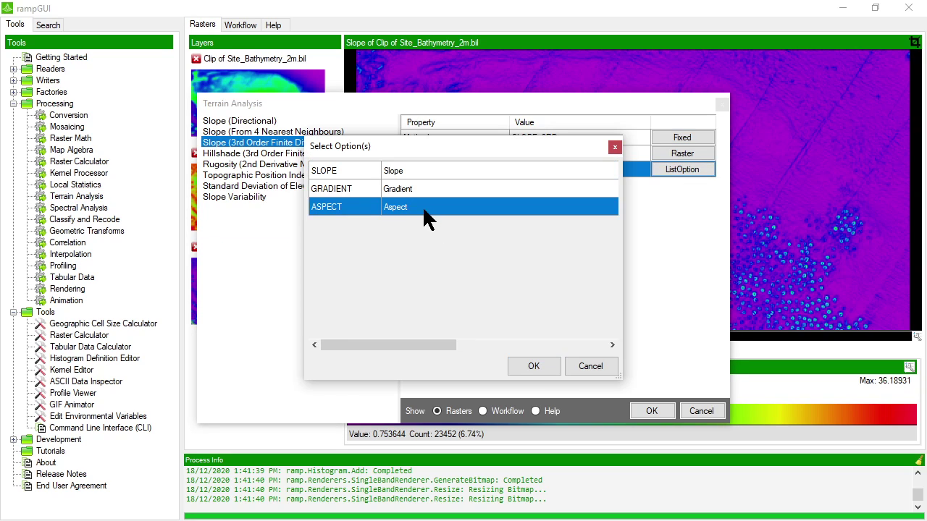
left_click(534, 367)
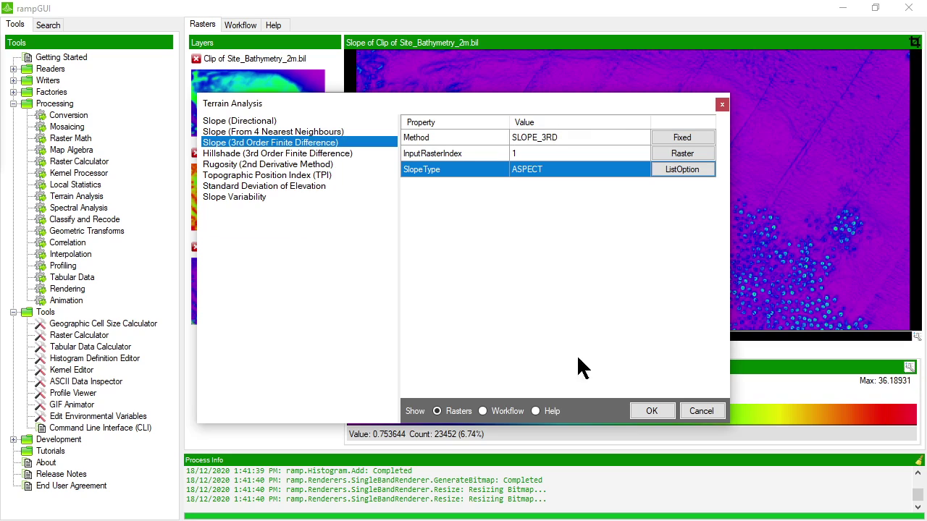
- Run the aspect analysis and render the resulting Aspect raster
left_click(652, 411)
right_click(277, 385)
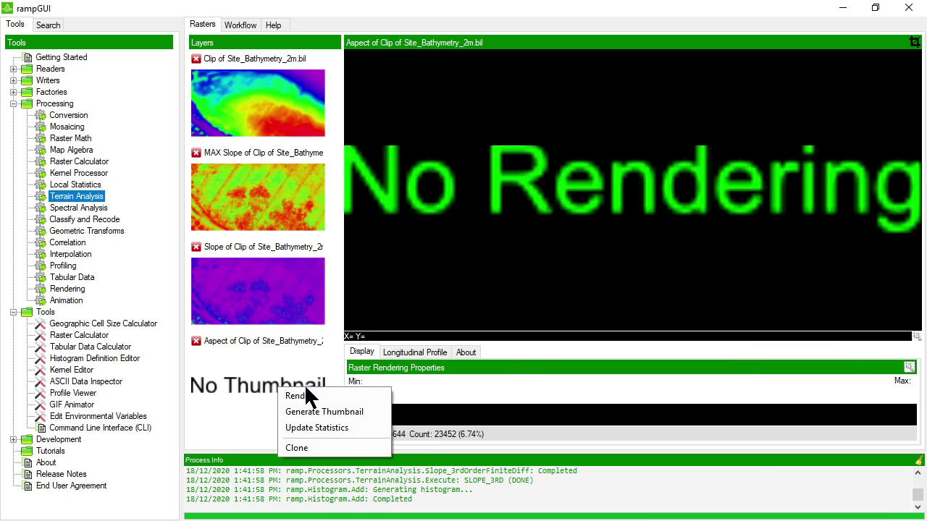
left_click(306, 391)
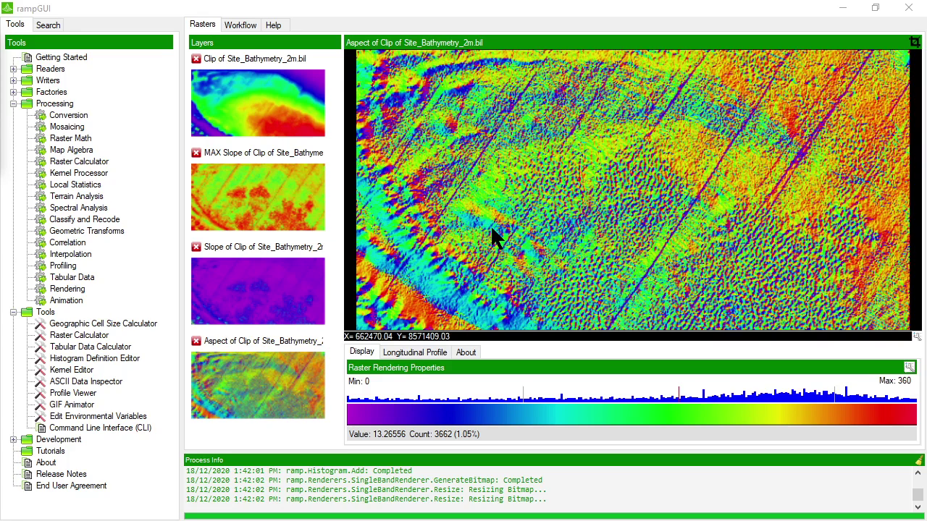
- Run Hillshade (3rd Order Finite Difference) on raster 1 with the default altitude, azimuth and ZFactor, and render the resulting raster
double_click(68, 172)
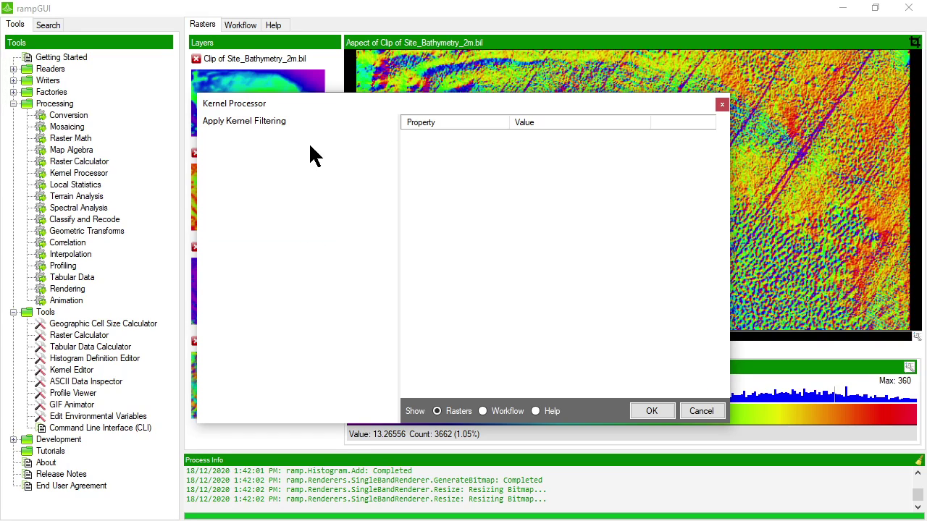
left_click(701, 411)
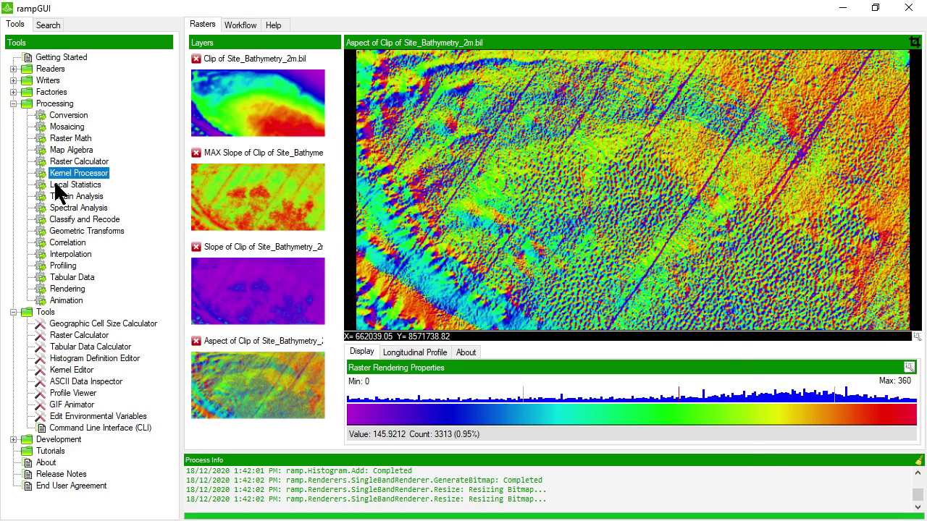
double_click(71, 197)
left_click(250, 153)
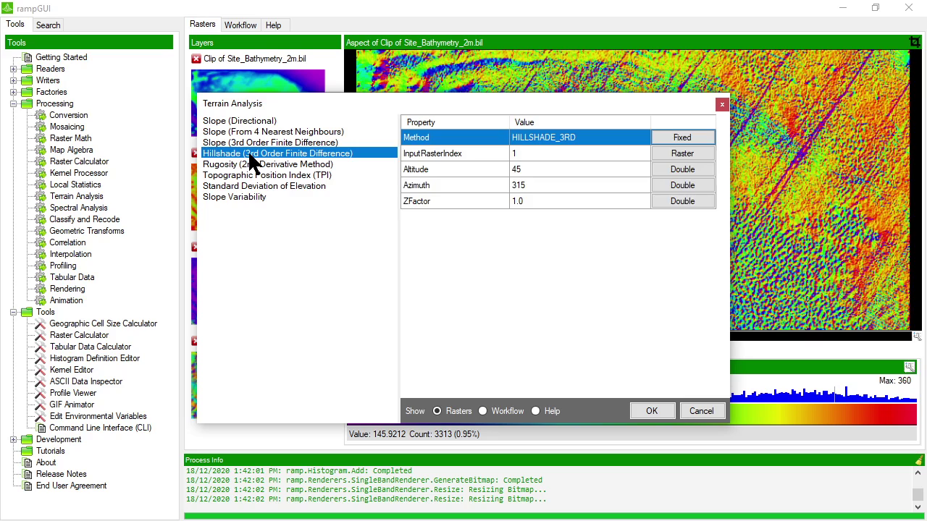
left_click(568, 152)
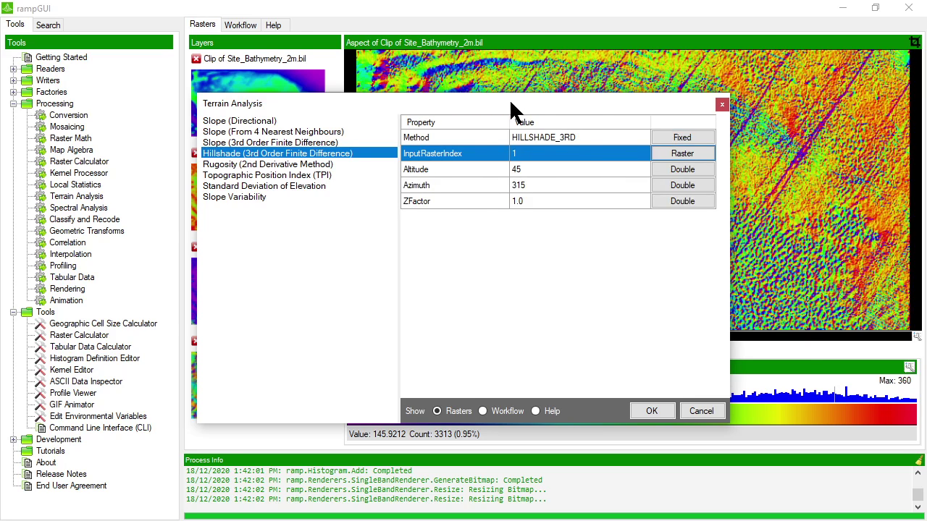
left_click_drag(509, 98, 518, 70)
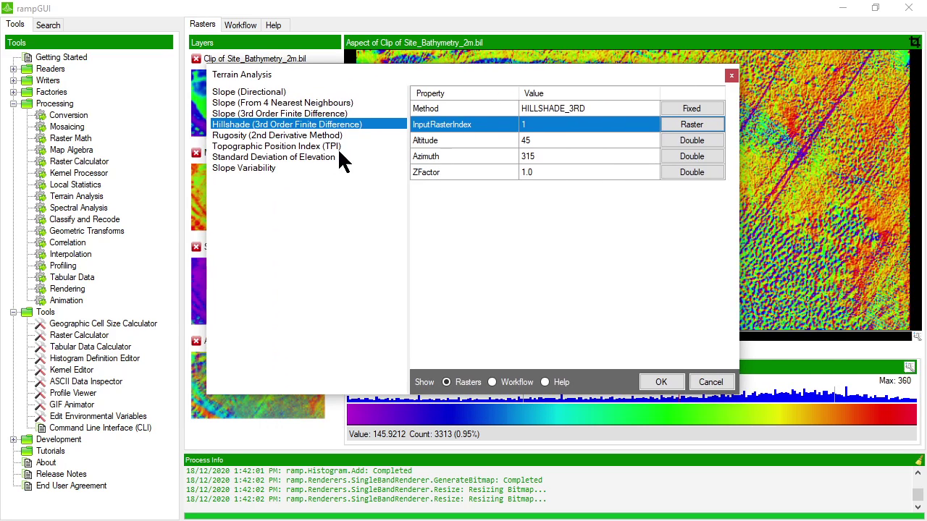
left_click(661, 381)
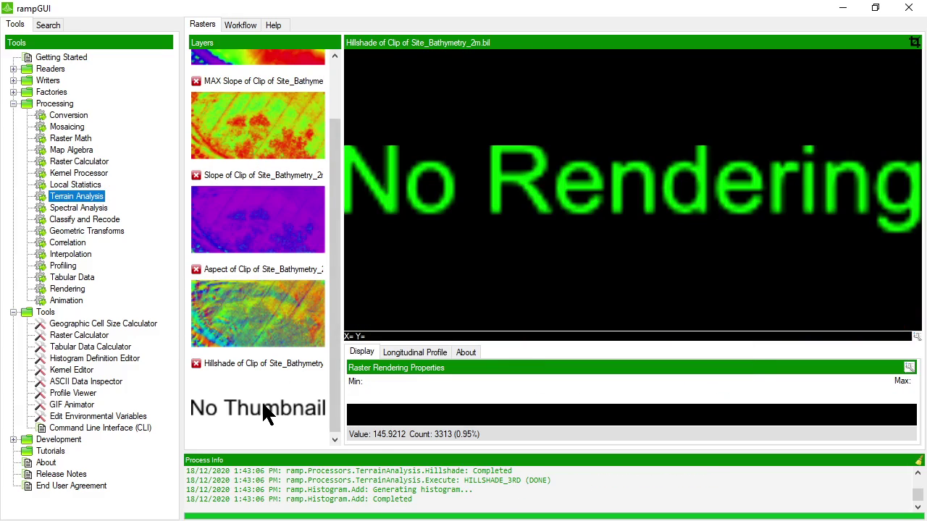
right_click(261, 401)
left_click(282, 411)
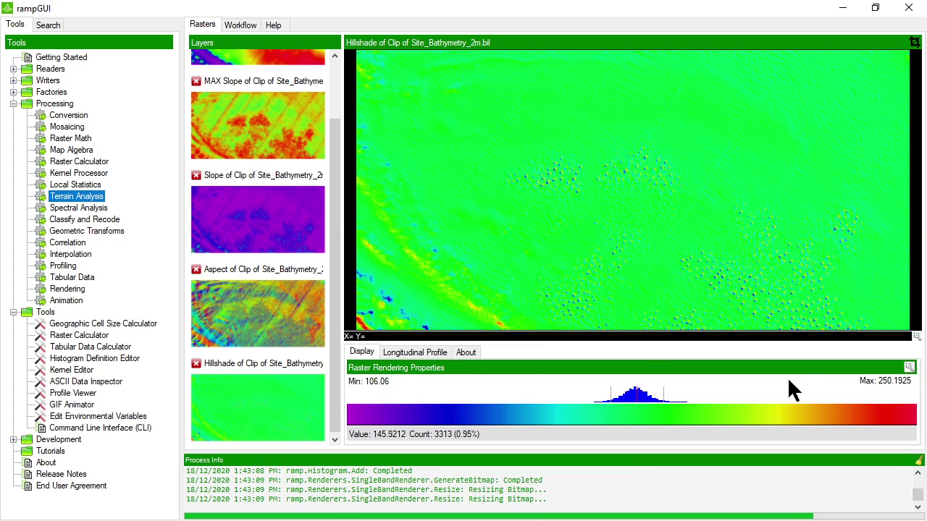
- Open the hillshade's rendering properties and change its colour palette to RAMP-Greyscale.col
left_click(910, 367)
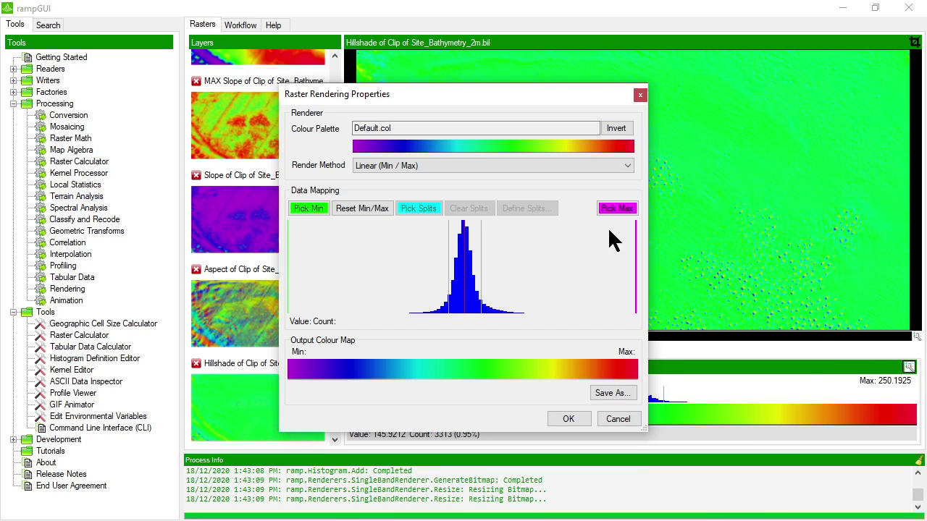
left_click(424, 146)
left_click_drag(558, 158, 547, 307)
left_click(467, 307)
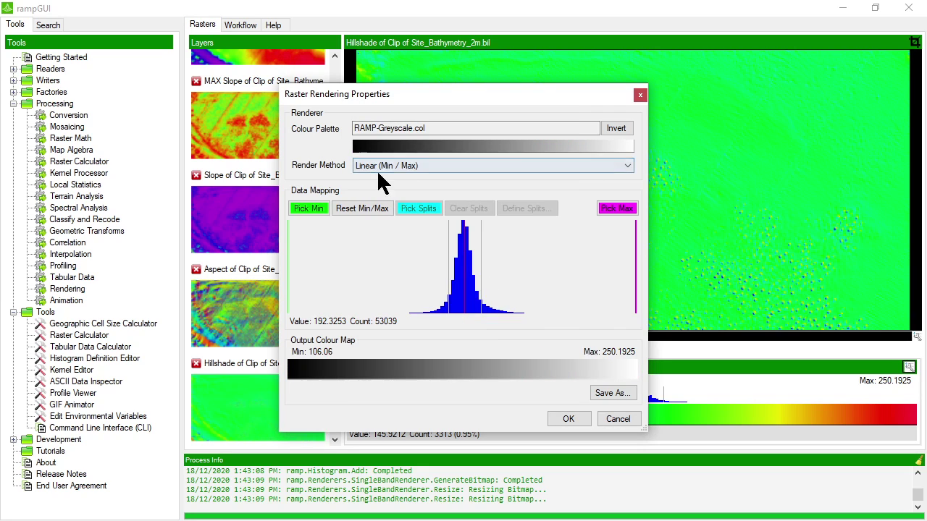
- Render the hillshade with User Defined Split Points at a mean and standard deviation offset of 1, using the inverted greyscale palette
left_click(434, 166)
left_click(403, 184)
left_click(529, 208)
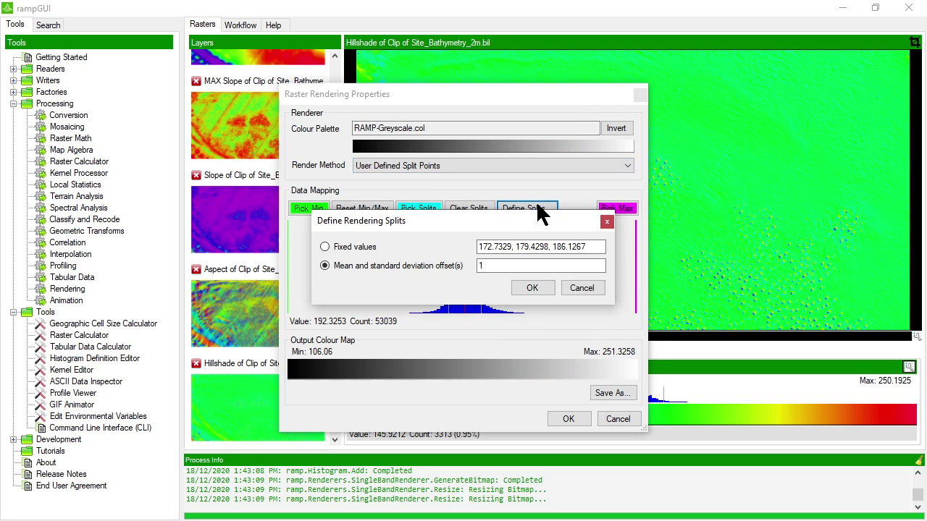
left_click(539, 289)
left_click(616, 128)
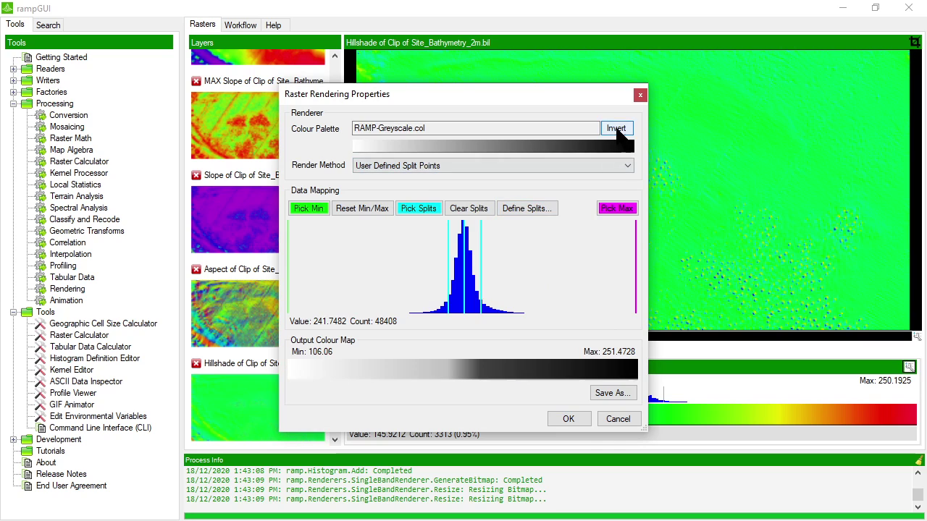
left_click(568, 420)
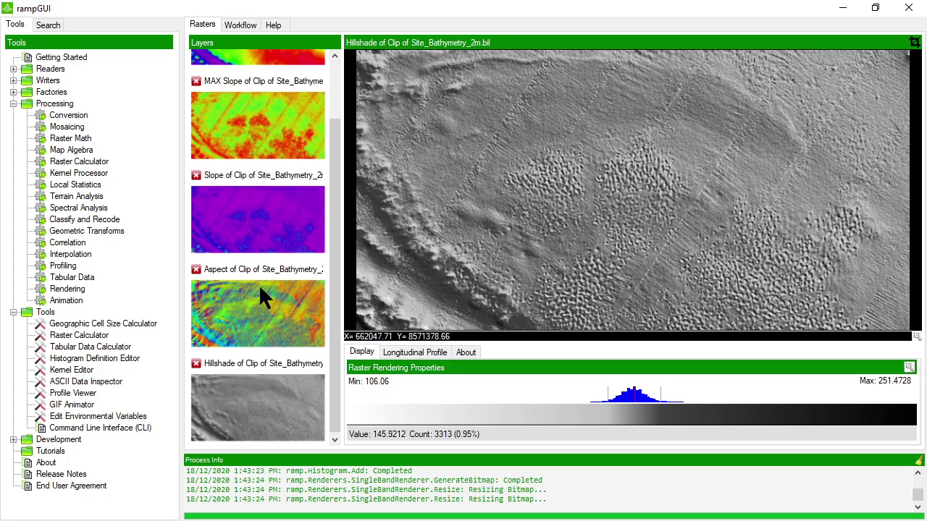
- Run the Rugosity (2nd Derivative Method) analysis on raster 1 and render the resulting rugosity raster
scroll(260, 289, "down", 1)
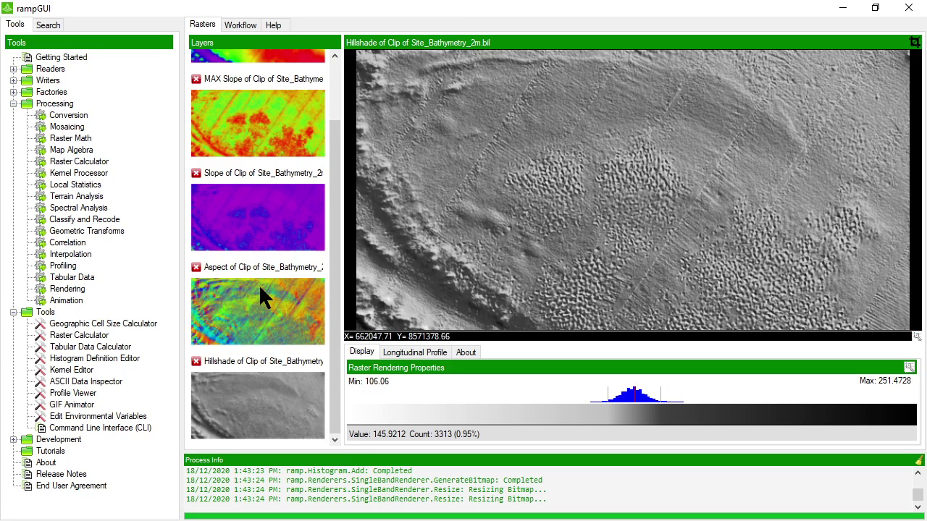
double_click(72, 195)
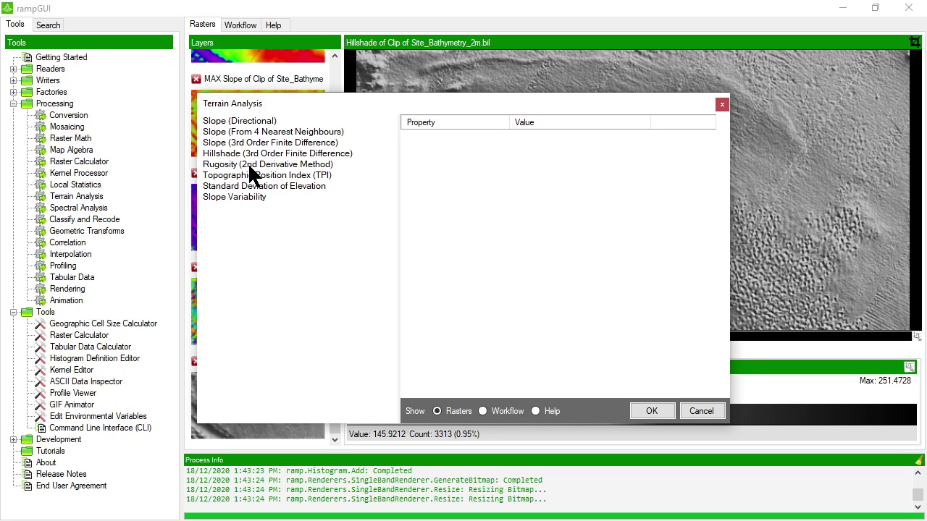
left_click(249, 165)
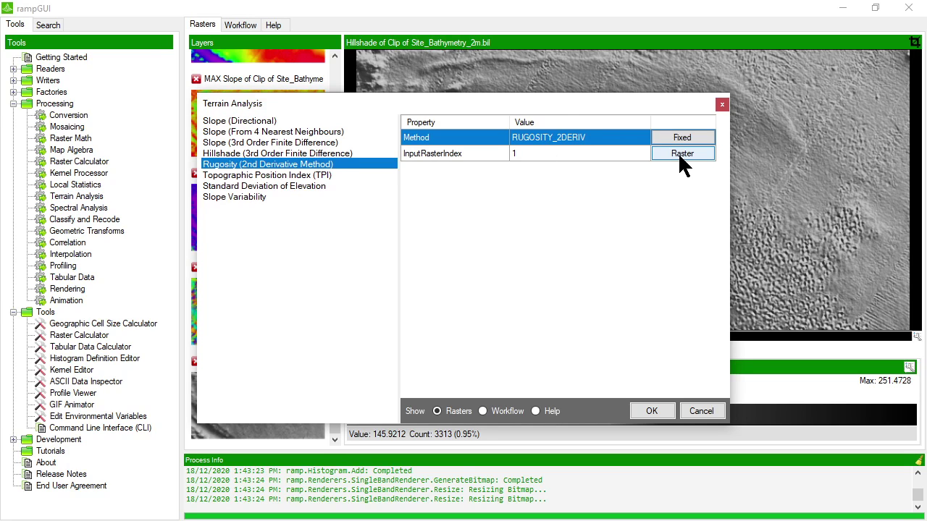
left_click_drag(540, 96, 551, 76)
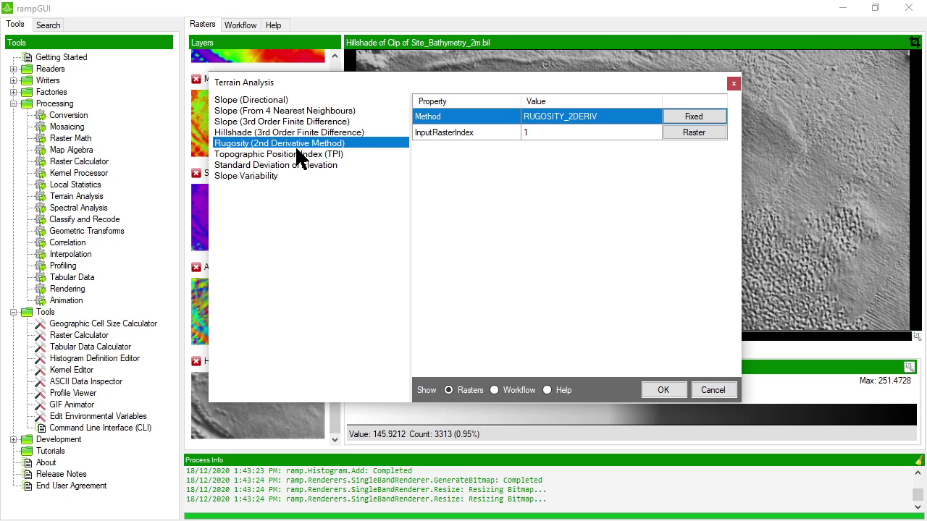
left_click(662, 391)
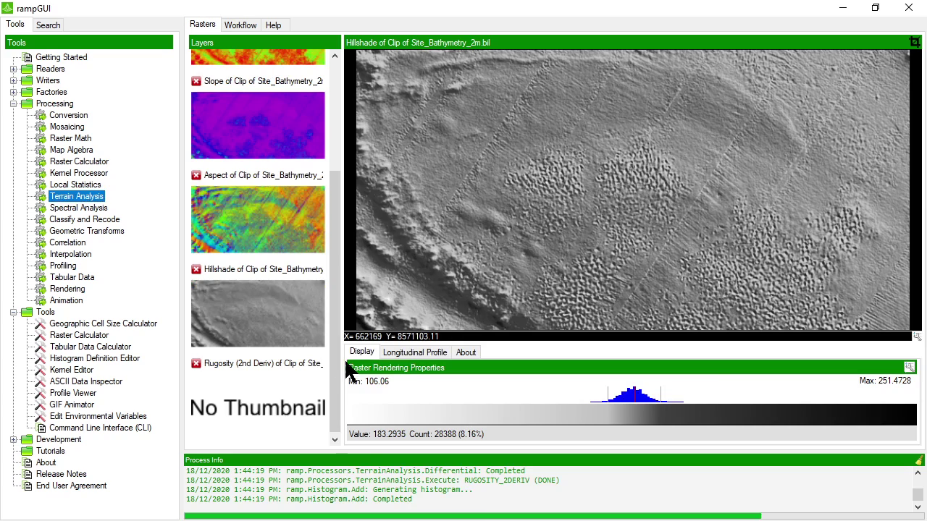
right_click(259, 399)
left_click(283, 410)
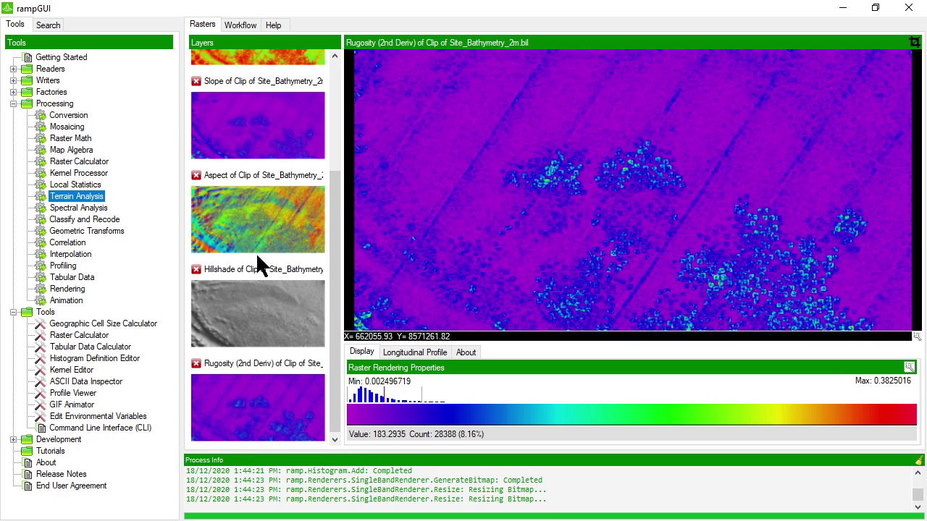
- Run the Topographic Position Index (TPI) analysis on raster 1 with a KernelSize of 9 and render the resulting raster
double_click(73, 193)
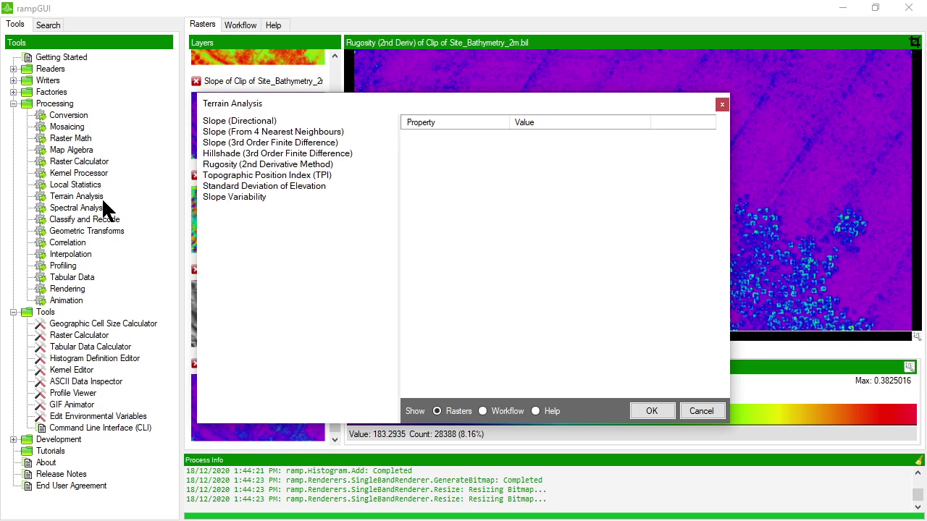
left_click(293, 175)
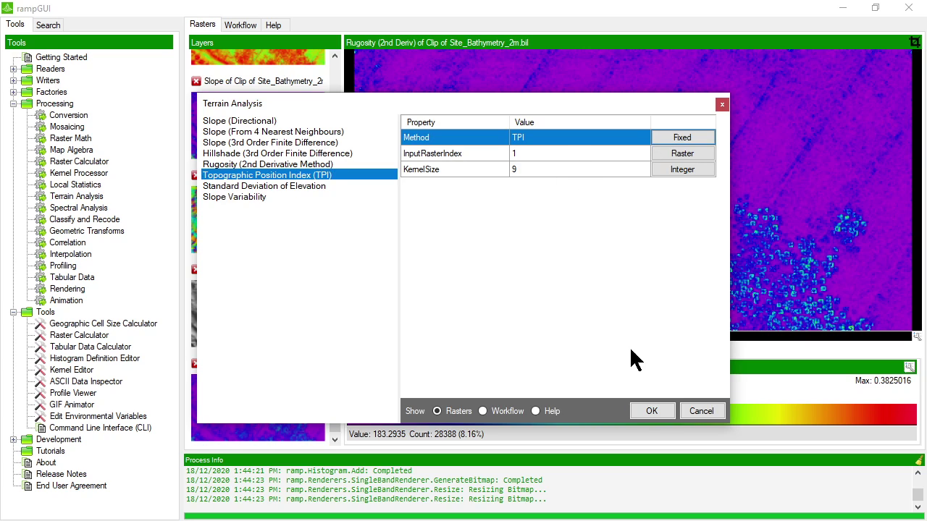
left_click(522, 170)
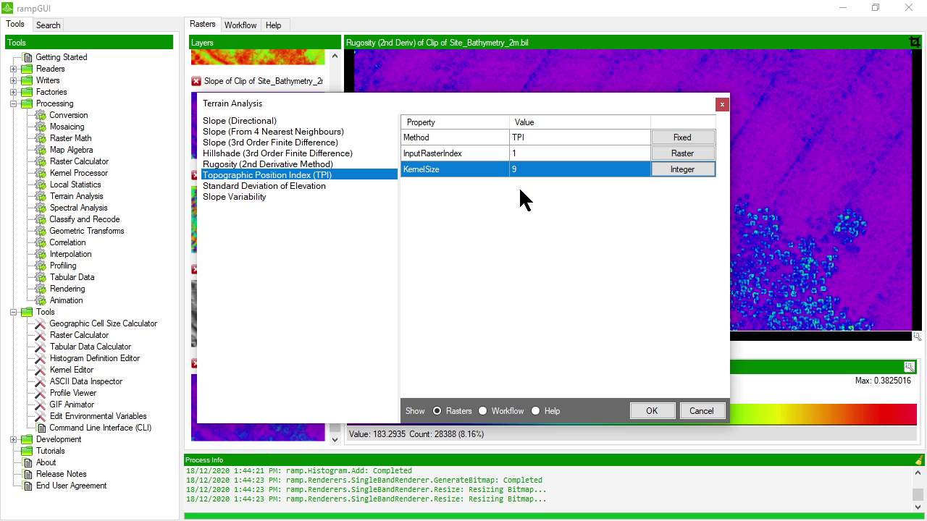
left_click(651, 411)
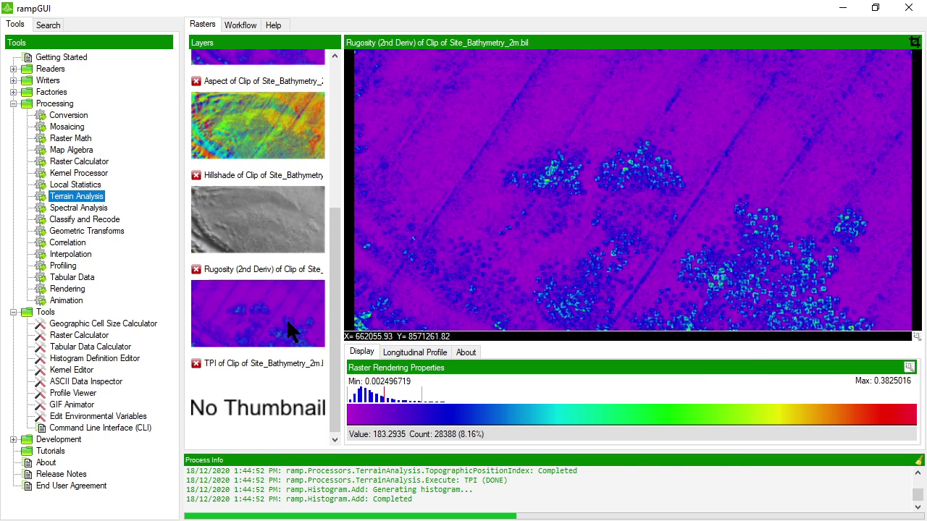
right_click(241, 412)
left_click(265, 412)
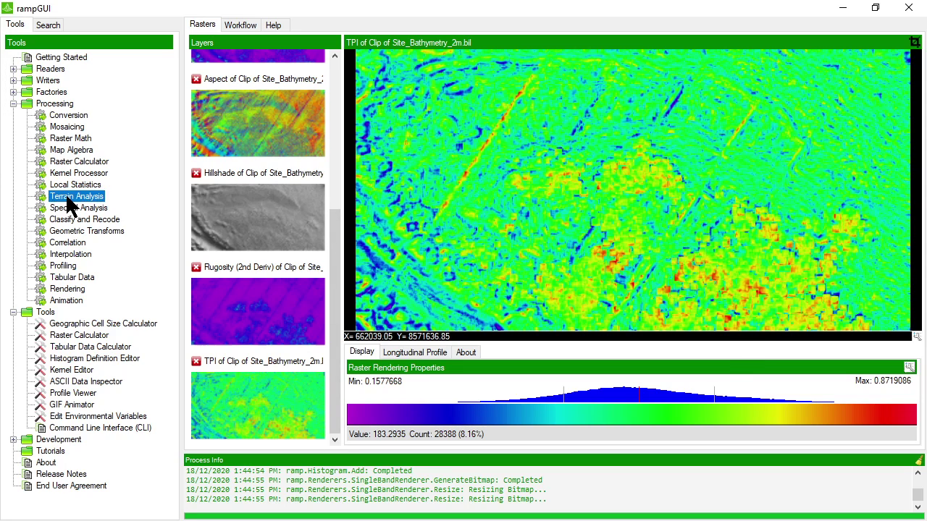
- Run Standard Deviation of Elevation on raster 1 with a KernelSize of 9 and render the resulting raster
double_click(67, 195)
left_click(271, 187)
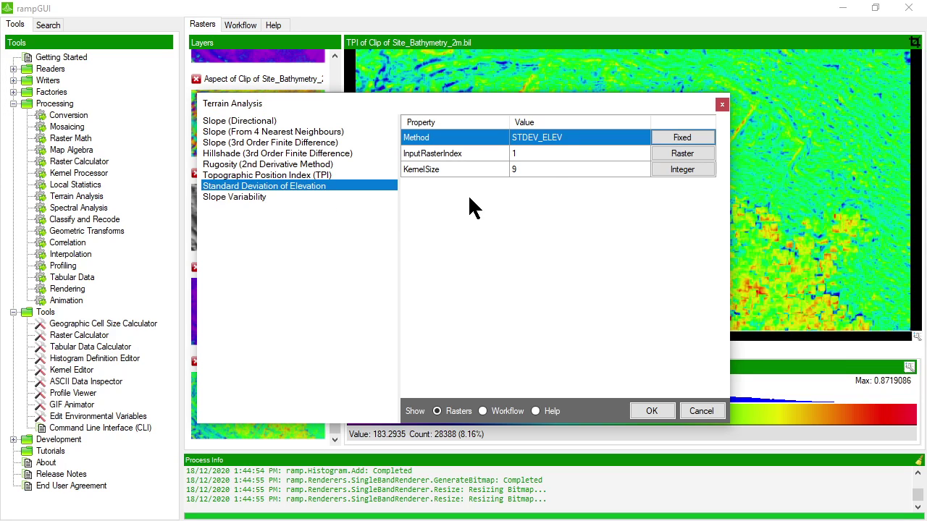
left_click(565, 155)
left_click(564, 169)
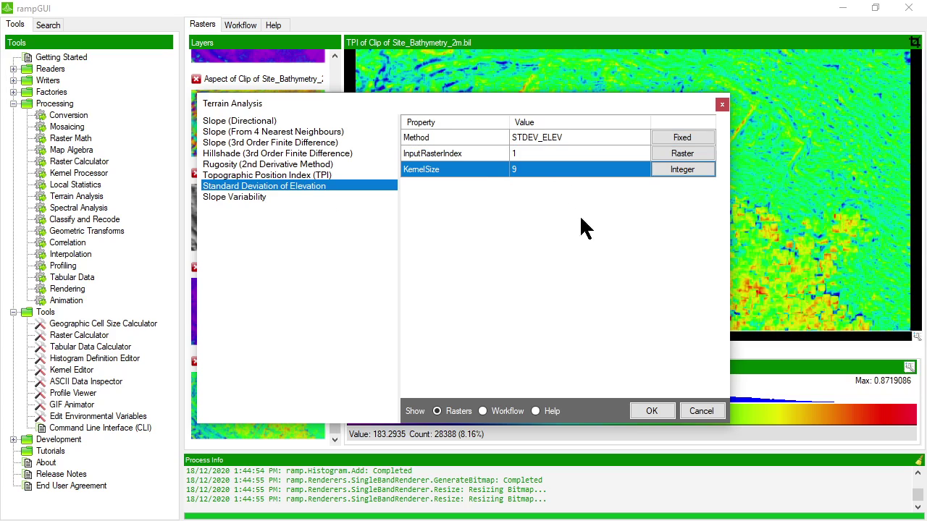
left_click(649, 411)
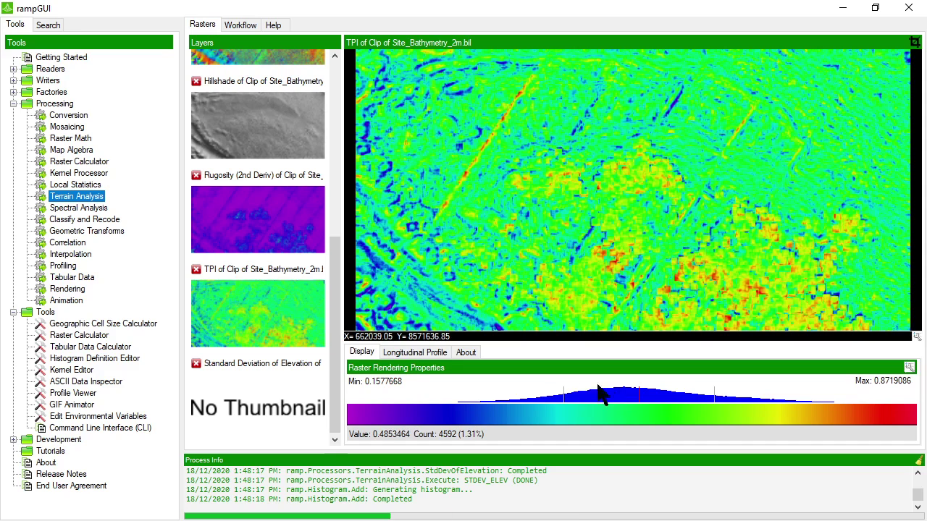
right_click(285, 408)
left_click(302, 408)
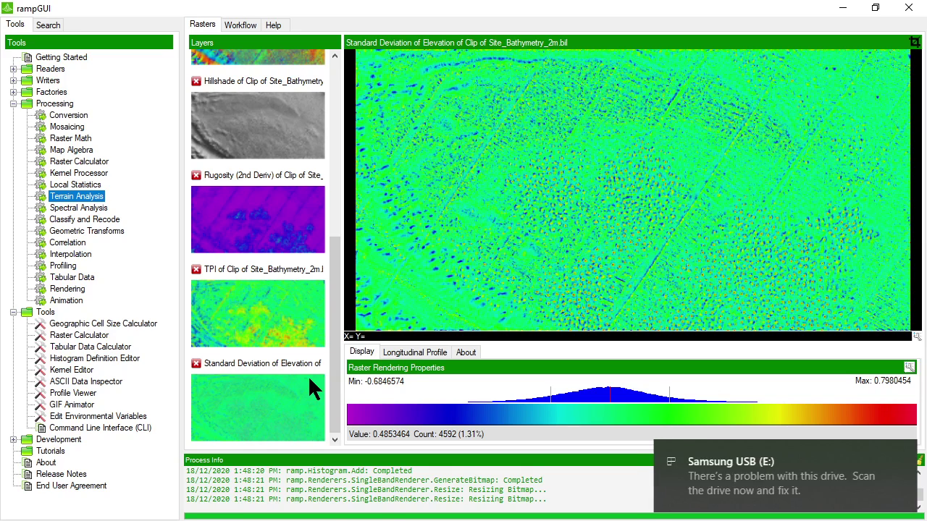
left_click(905, 462)
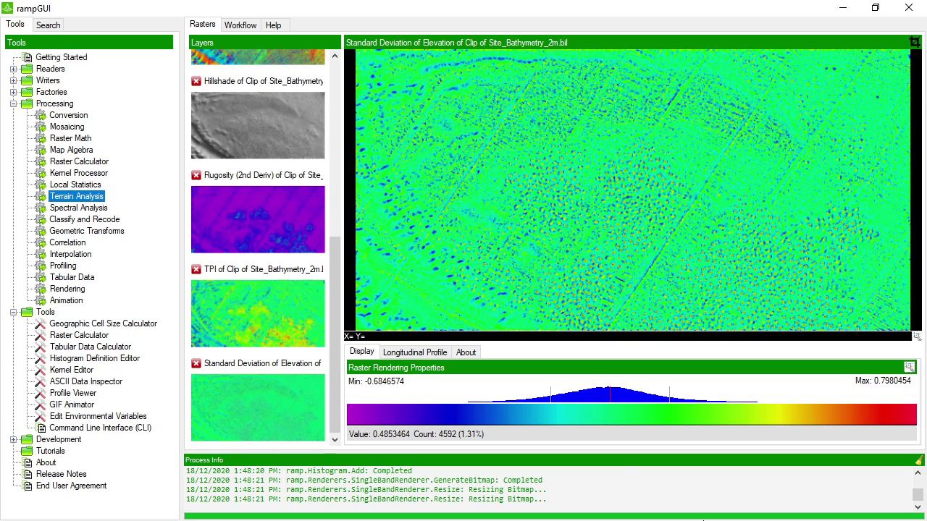
- Run the Slope Variability analysis on raster 1 with a KernelSize of 9 and render the resulting raster
double_click(95, 201)
left_click(233, 196)
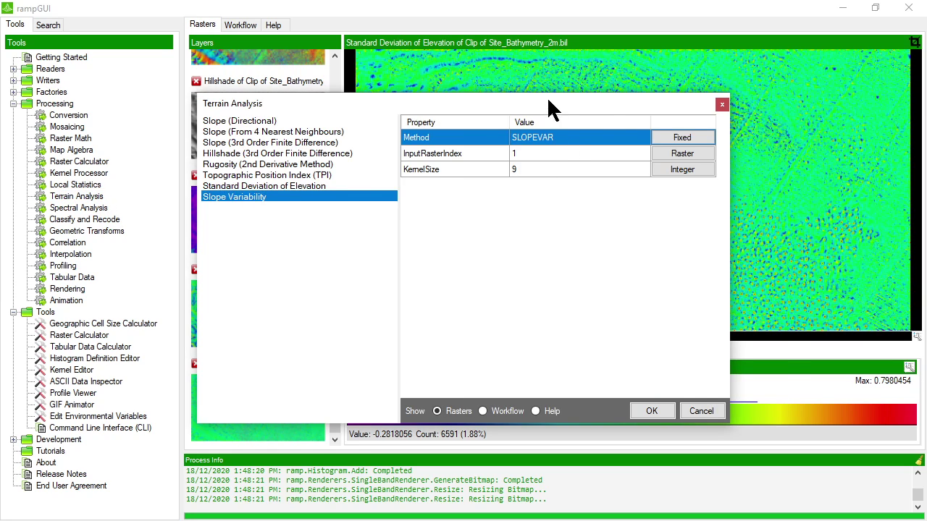
left_click_drag(548, 100, 491, 76)
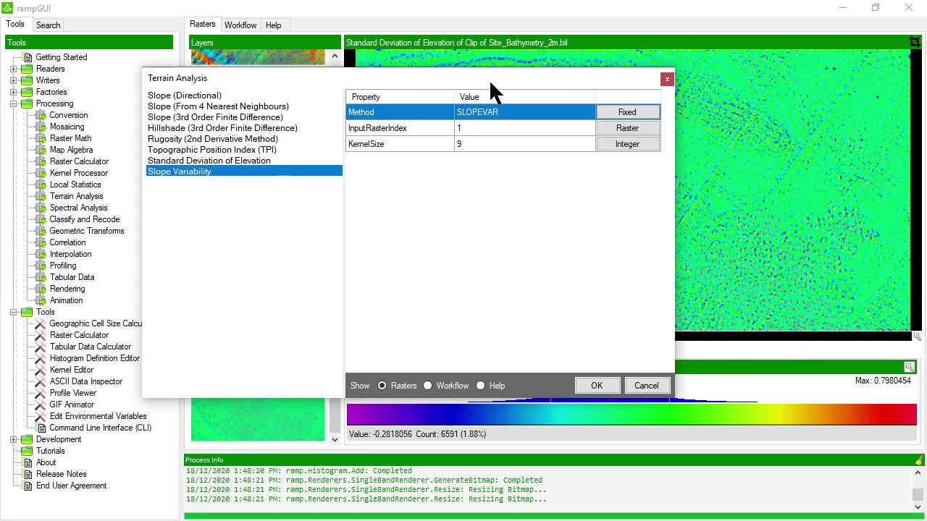
left_click(475, 133)
left_click(475, 148)
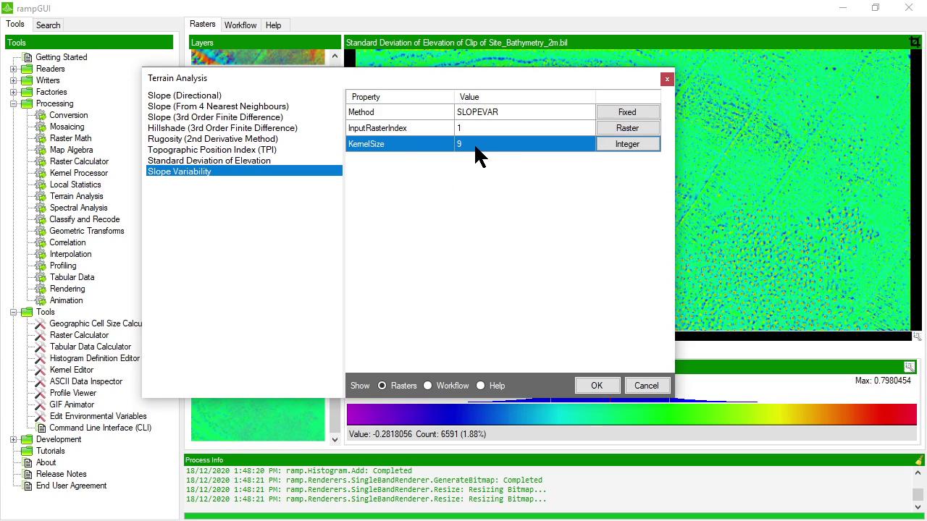
left_click(590, 386)
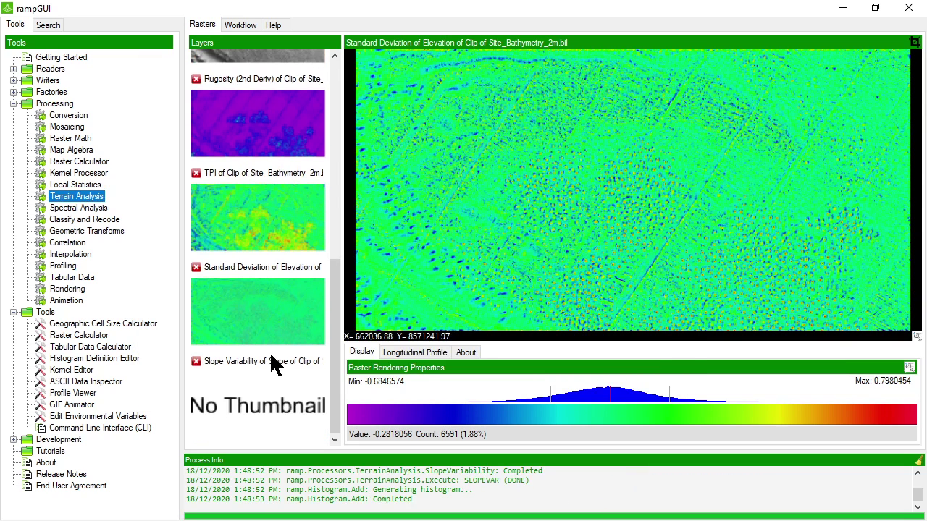
right_click(266, 392)
left_click(292, 408)
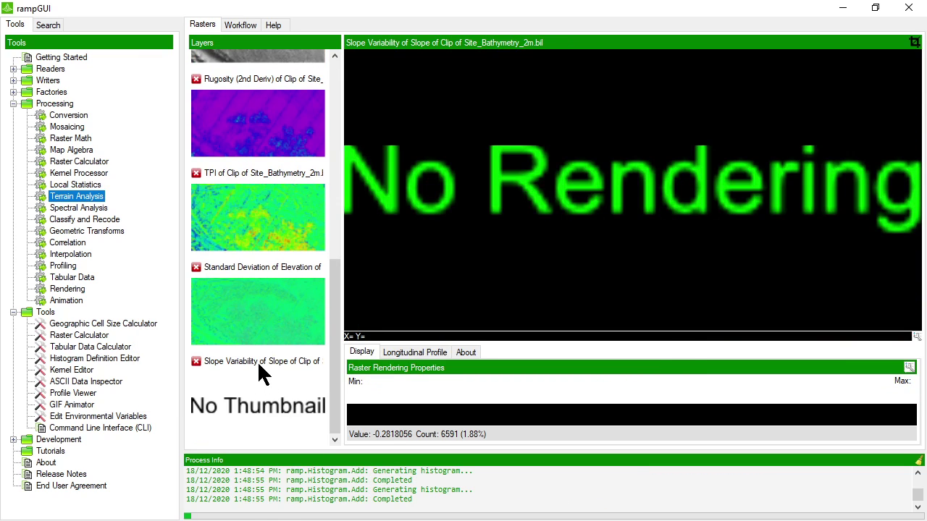